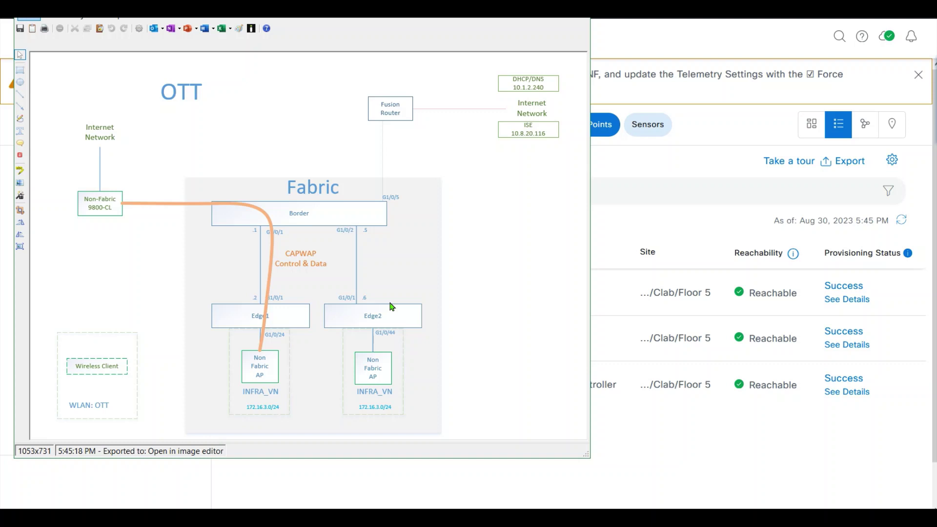
- Highlight the 9800-CL-to-Border link, left INFRA_VN label and Non-Fabric 9800-CL box, then return to the browser
click(20, 170)
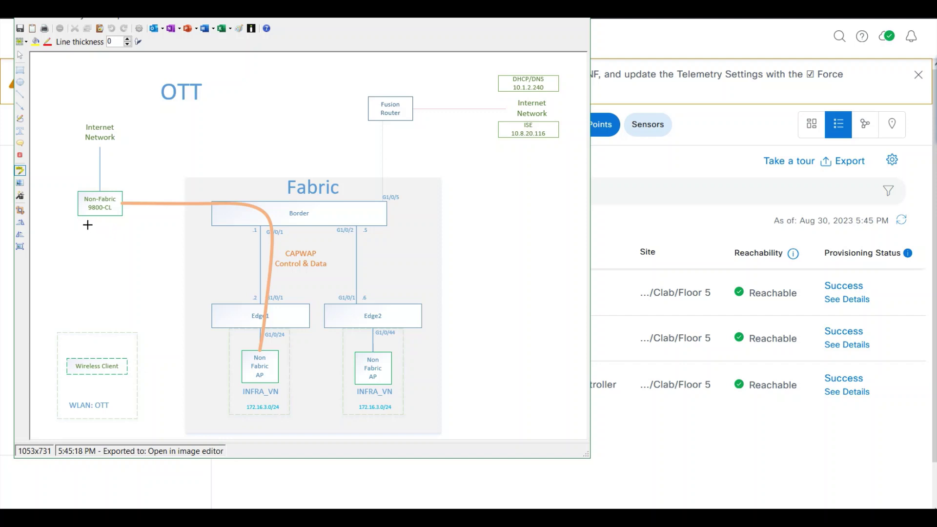
drag(121, 204, 235, 209)
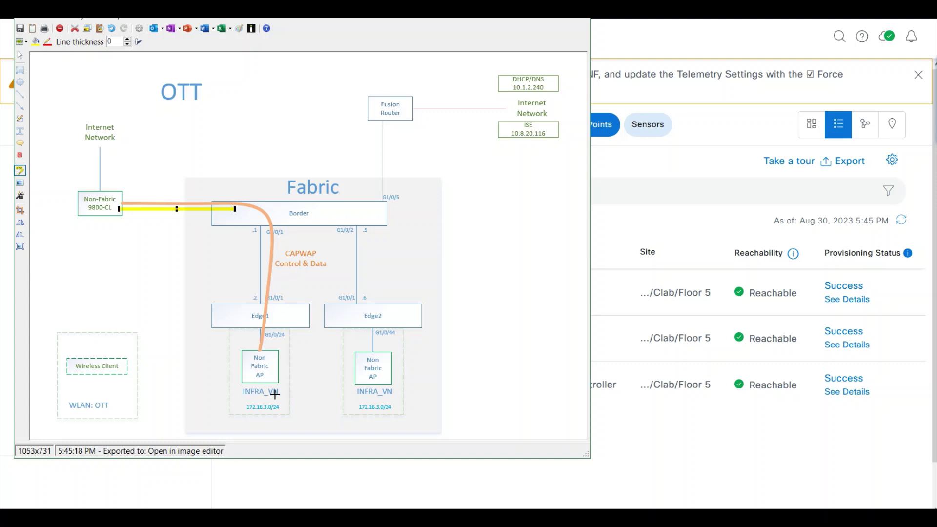
drag(235, 385, 295, 400)
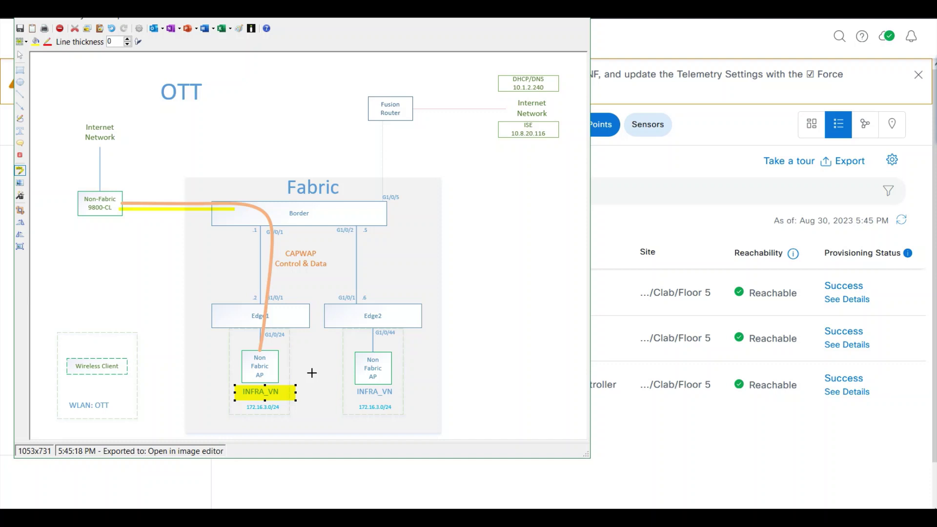
drag(77, 187, 125, 219)
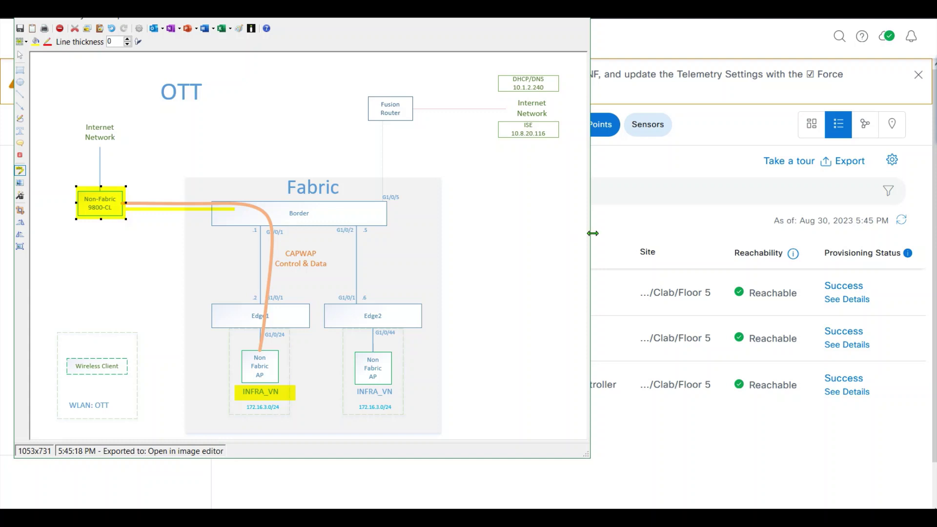
click(650, 234)
- Go to Design > Network Settings > Wireless and select the OTT SSID row
click(32, 46)
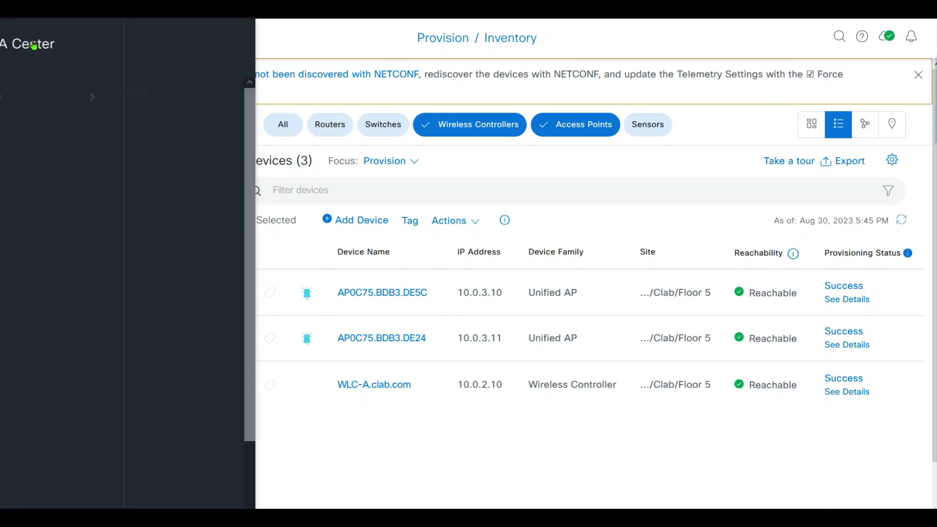
mouse_move(98, 95)
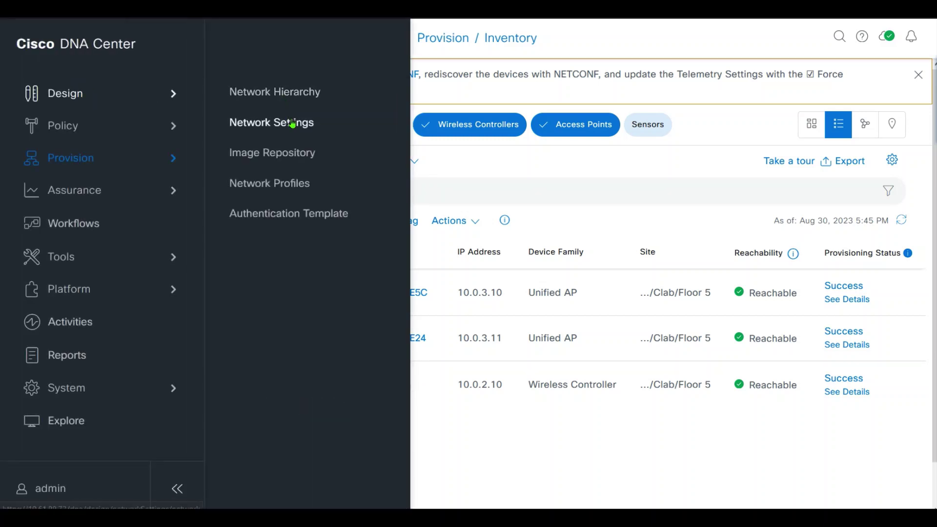
click(293, 123)
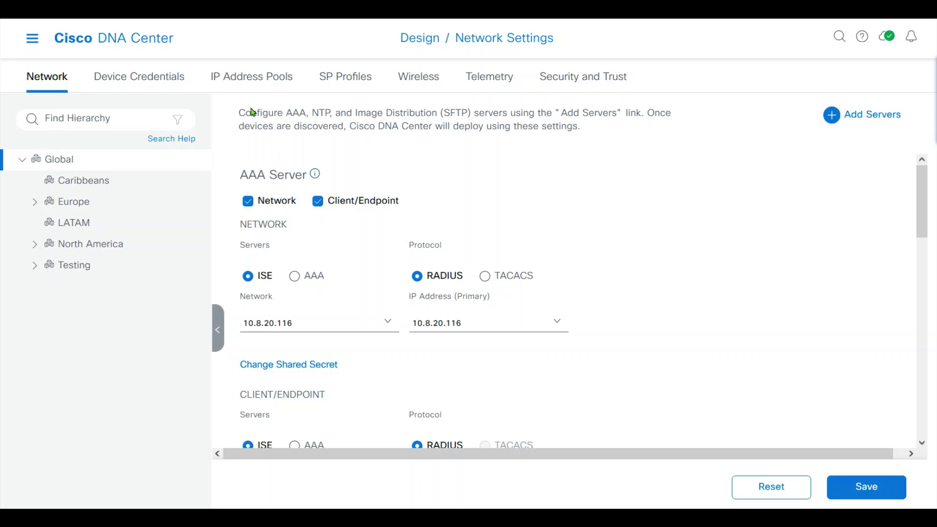
click(428, 77)
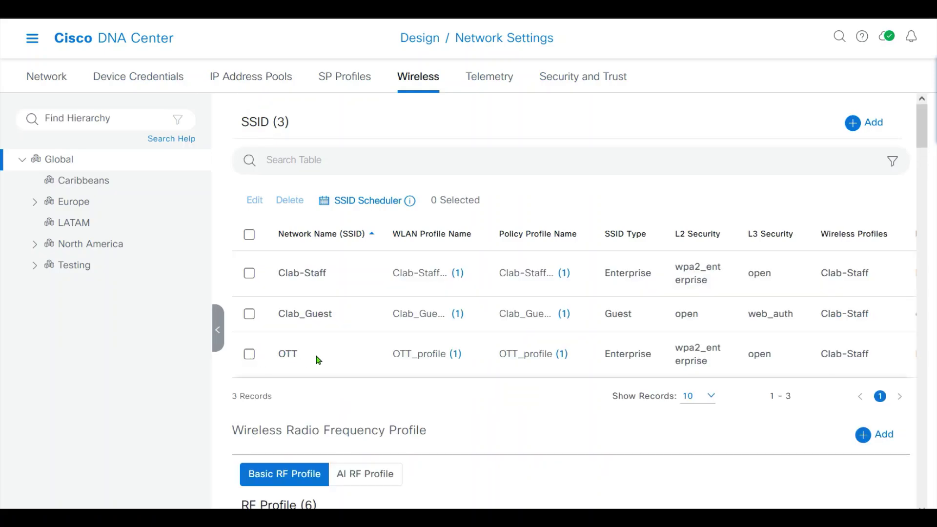
click(251, 356)
- Edit the OTT SSID and pass Security Settings, confirming Enterprise WPA2 with AAA server 10.8.20.116
click(254, 202)
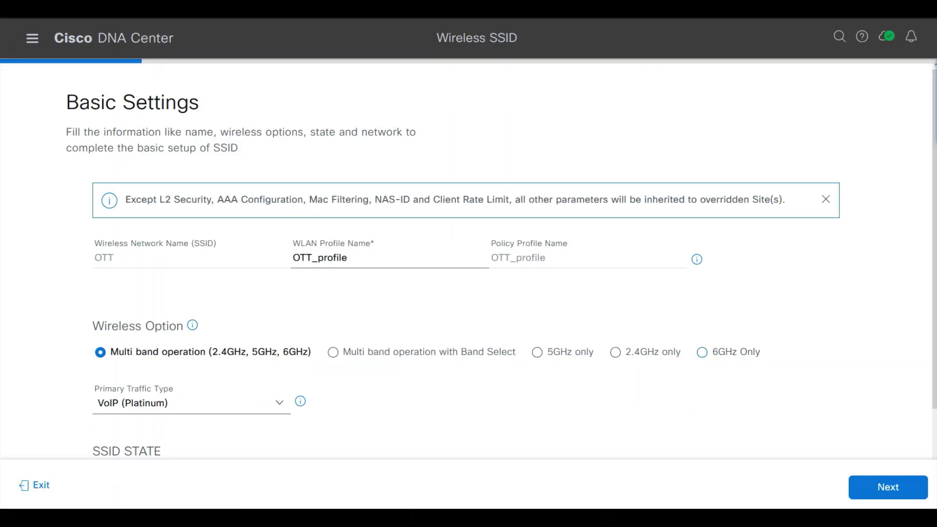
scroll(935, 167, down, 3)
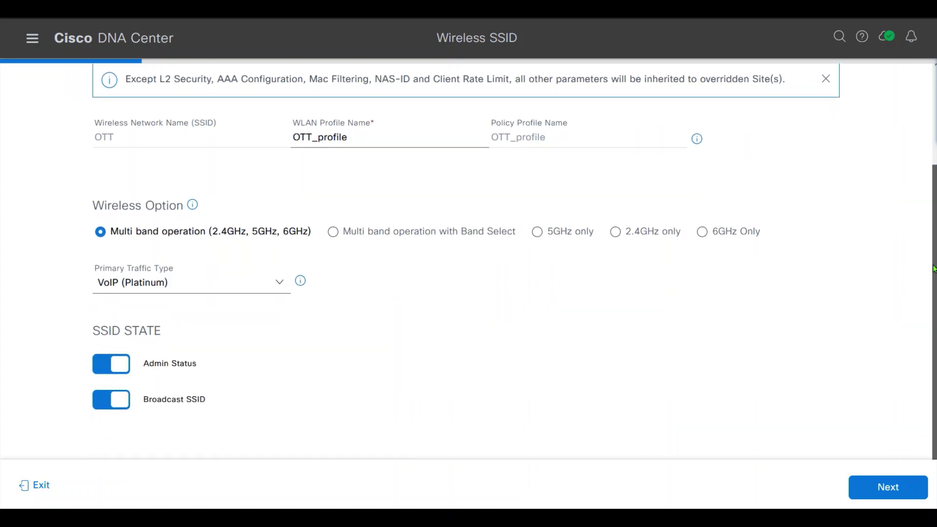
scroll(934, 167, up, 2)
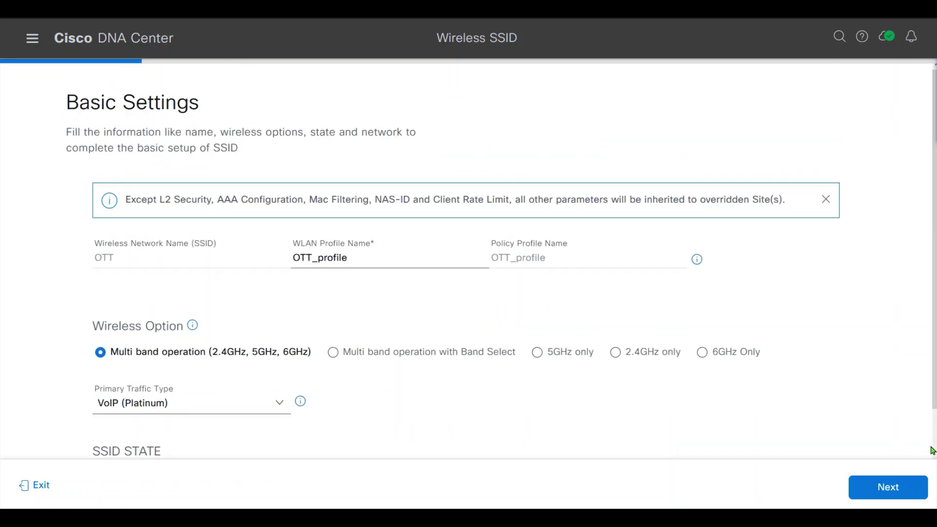
click(900, 484)
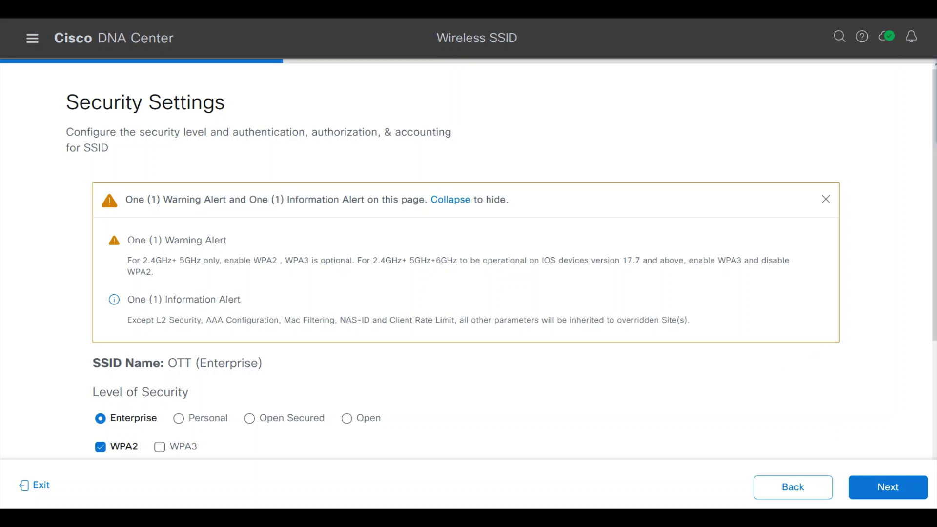
scroll(935, 241, down, 5)
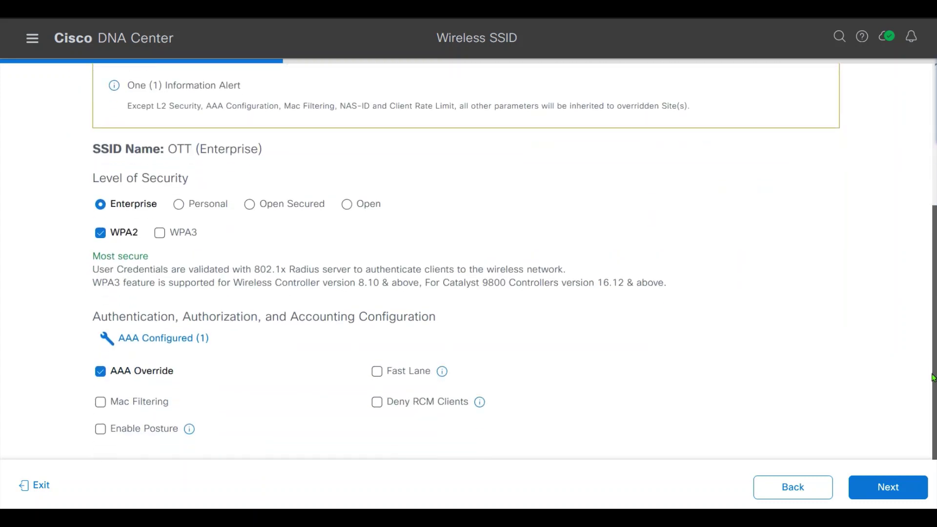
click(156, 309)
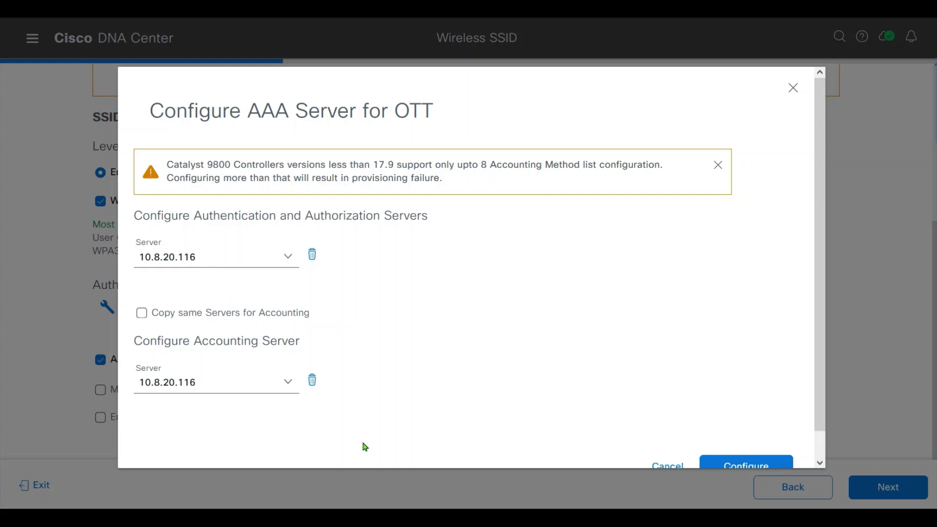
click(738, 464)
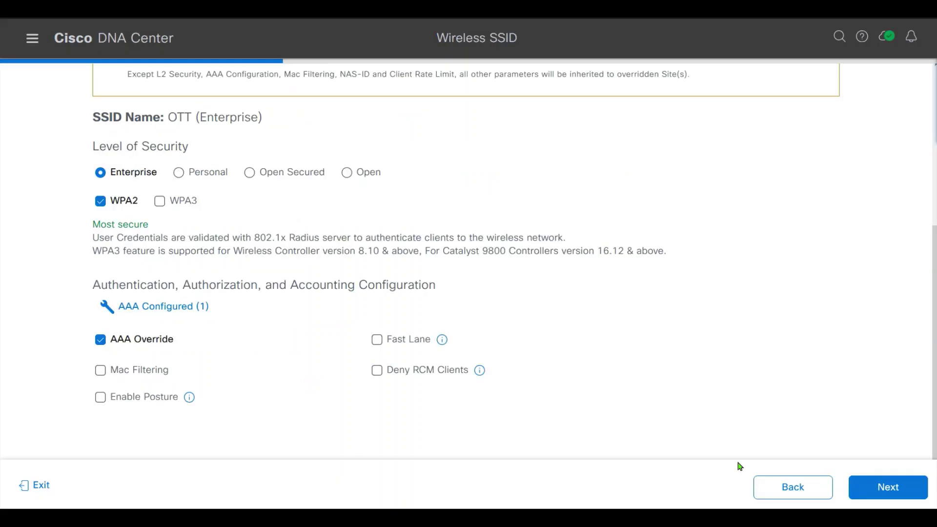
click(902, 493)
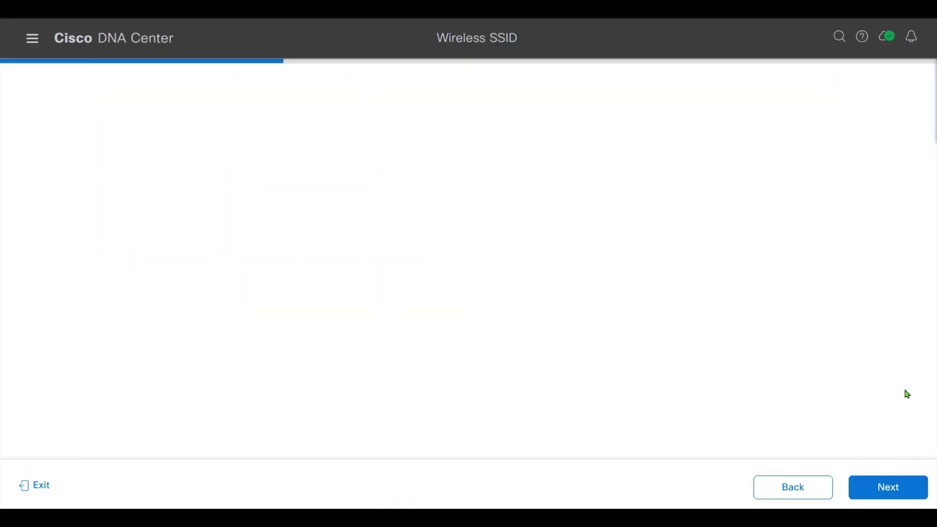
- Review the OTT SSID's Clab-Staff profile association using VLAN group Vlan_group_1
click(895, 493)
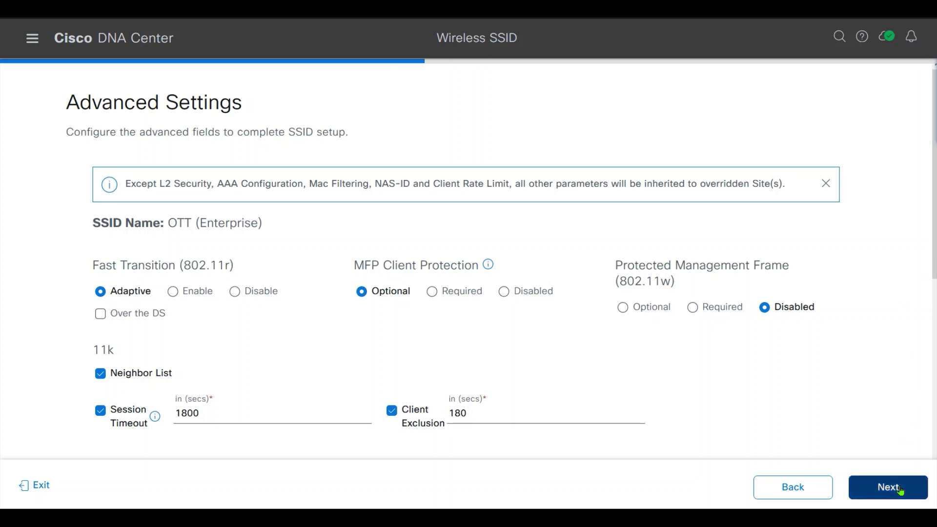
click(143, 319)
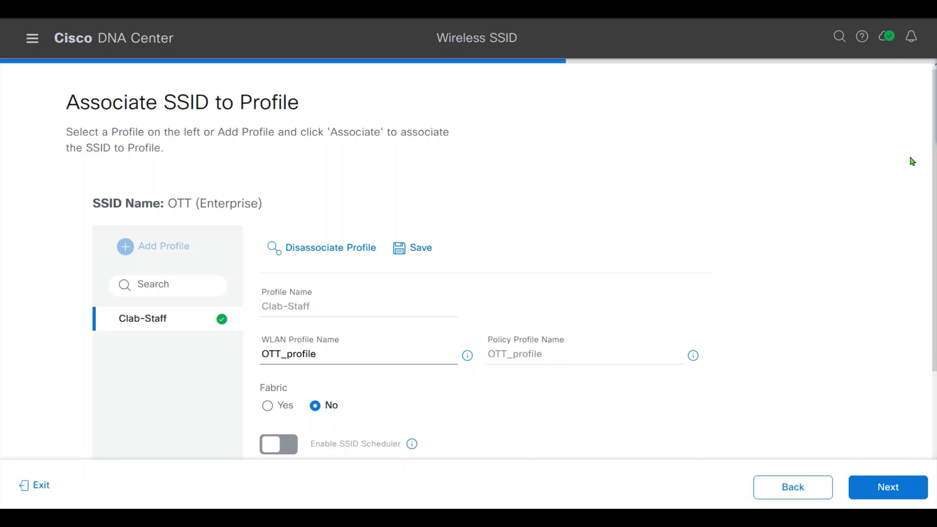
drag(935, 187, 927, 298)
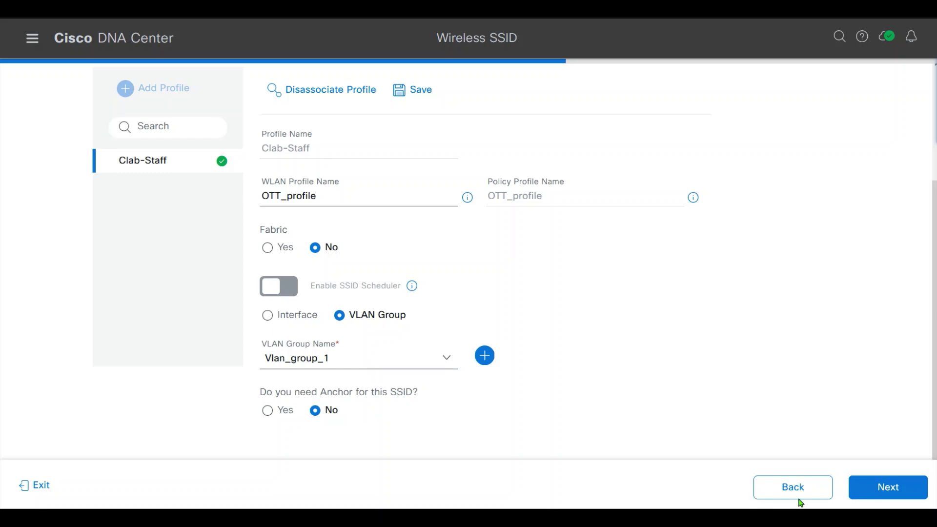
- Accept the warning, save the OTT SSID, and go to the Network Profiles list
click(856, 494)
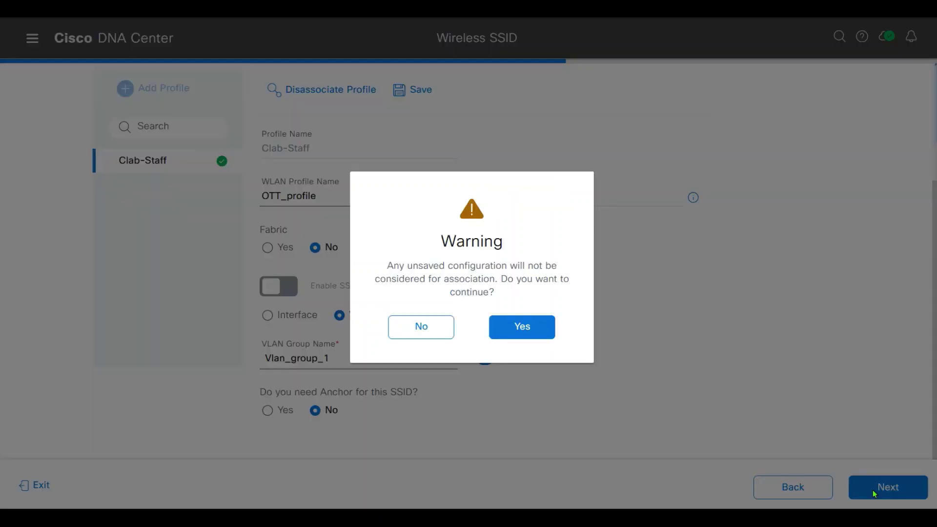
click(545, 330)
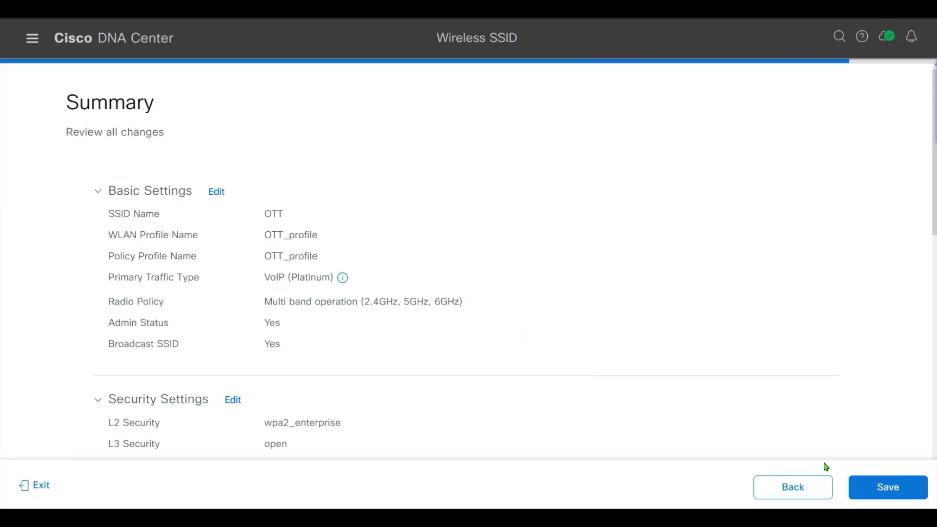
click(879, 489)
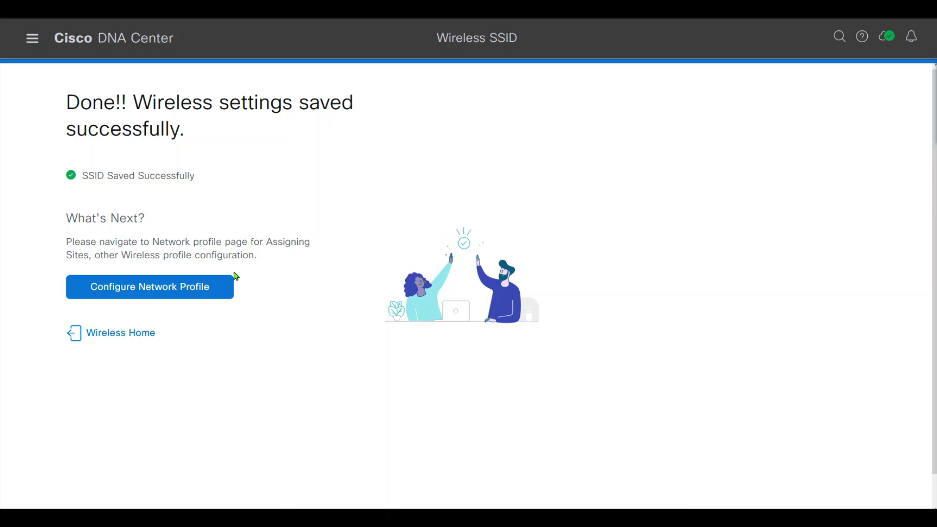
click(183, 284)
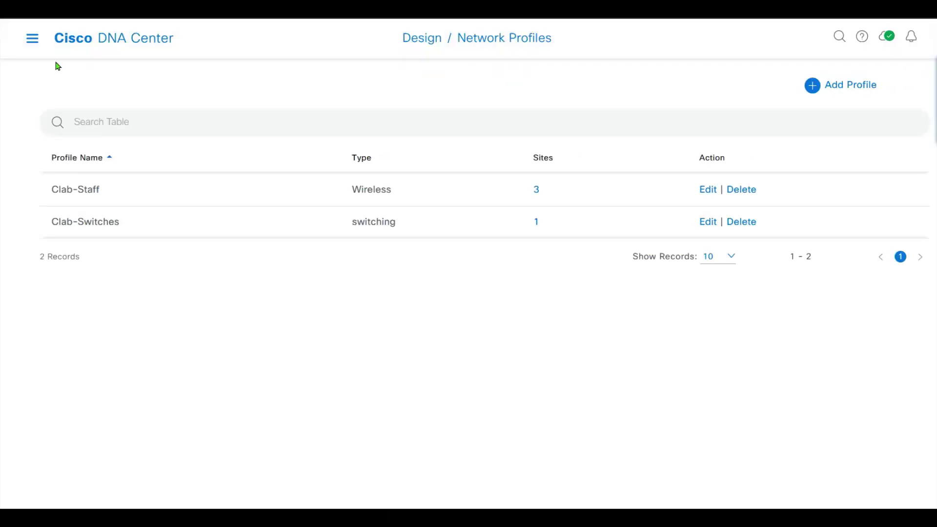
- Open ap_pool (10.0.3.0/24, gateway 10.0.3.254) in the IP Address Pools for Testing > Clab > Floor 5
click(32, 38)
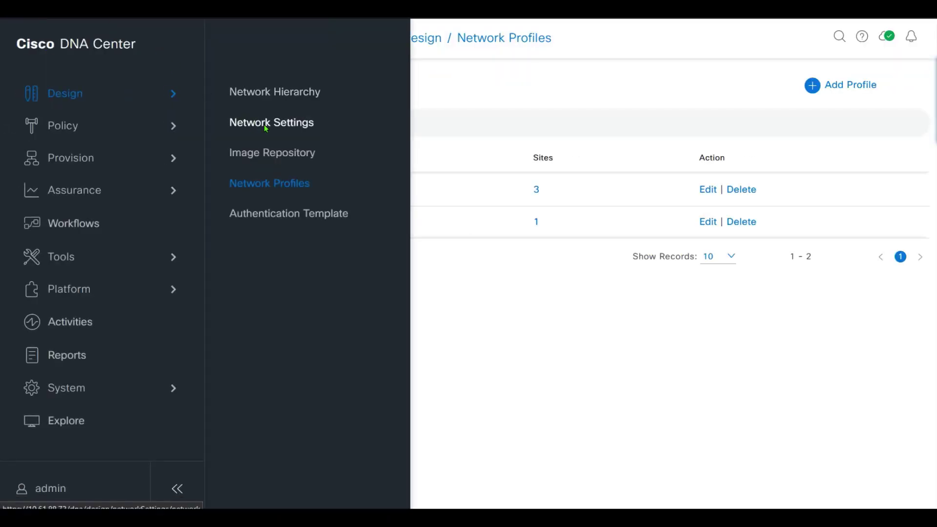
click(266, 125)
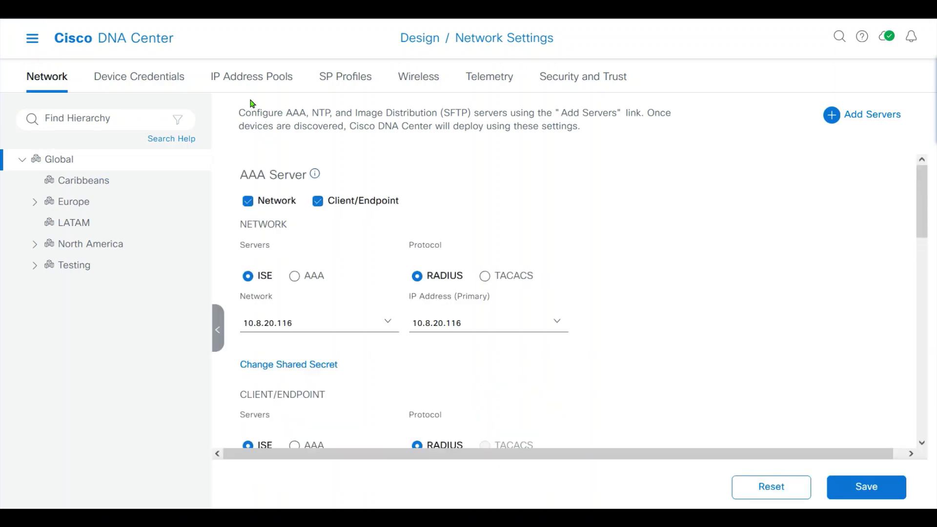
click(253, 82)
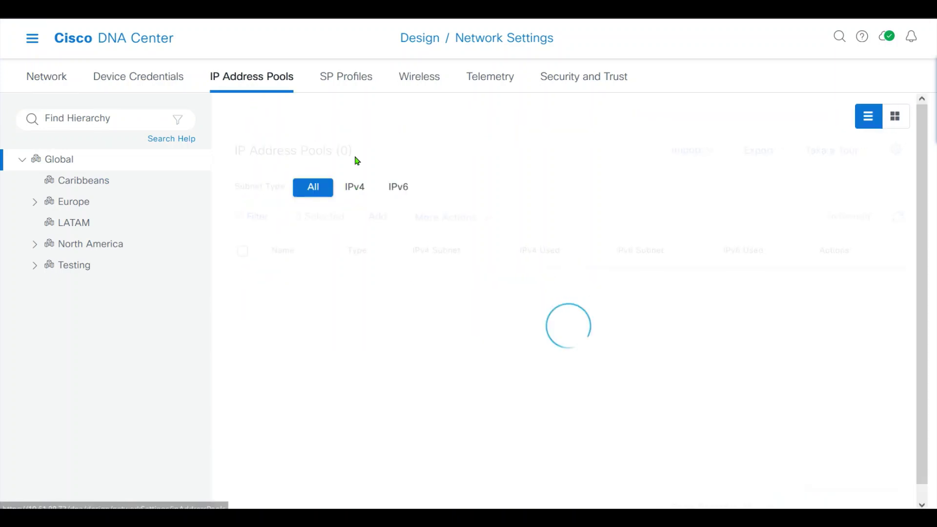
click(35, 266)
click(48, 287)
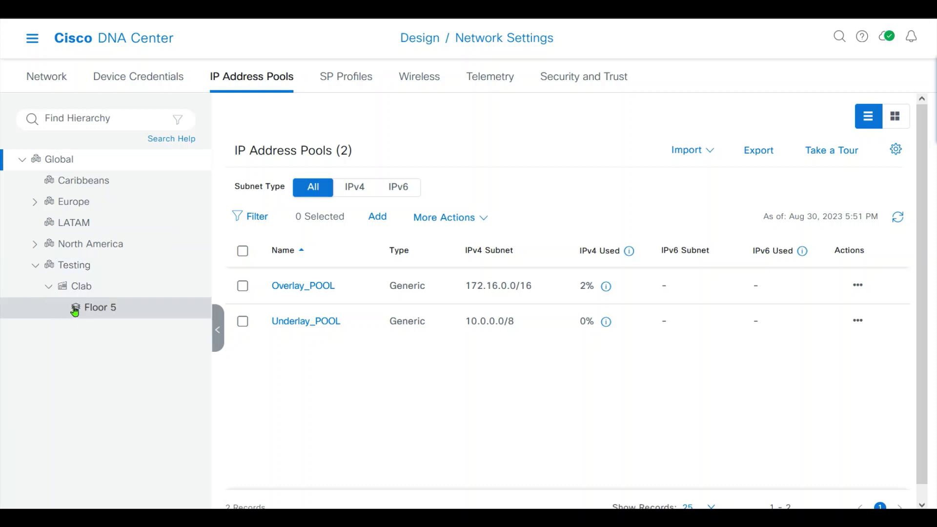
click(197, 307)
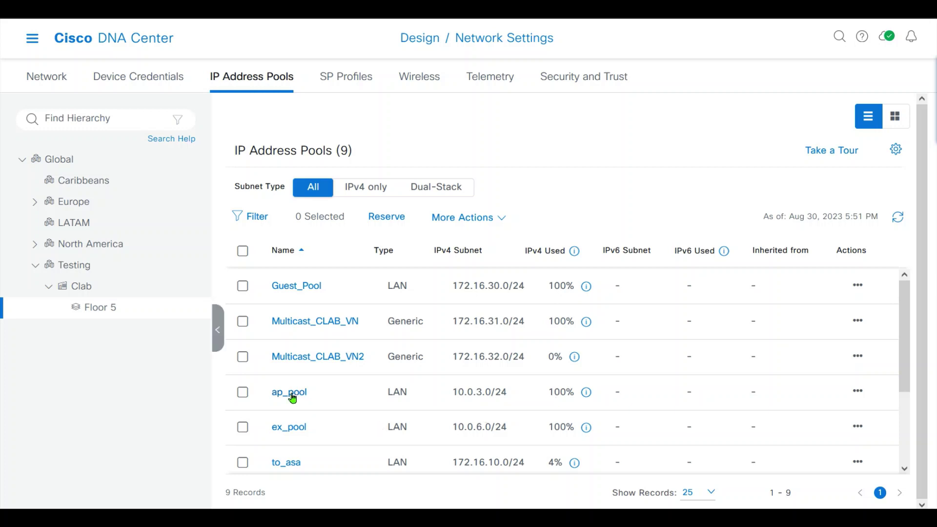
click(289, 394)
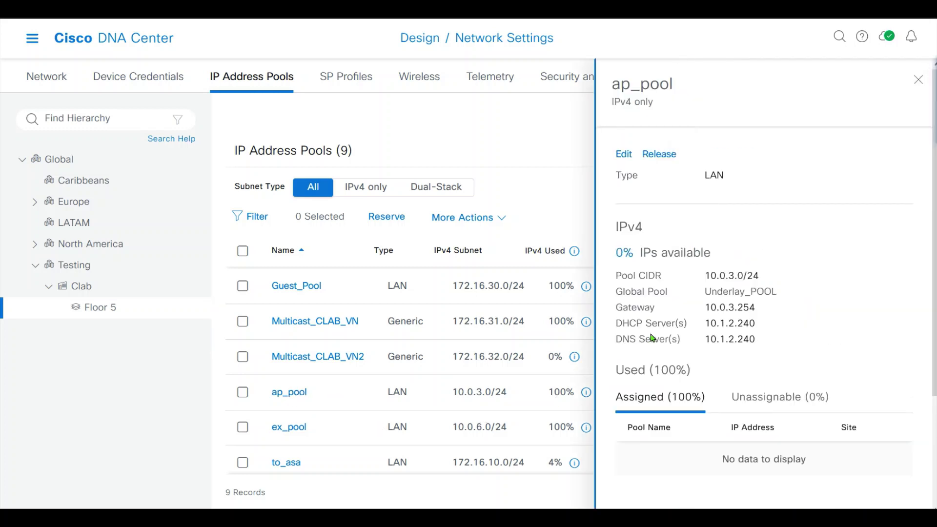
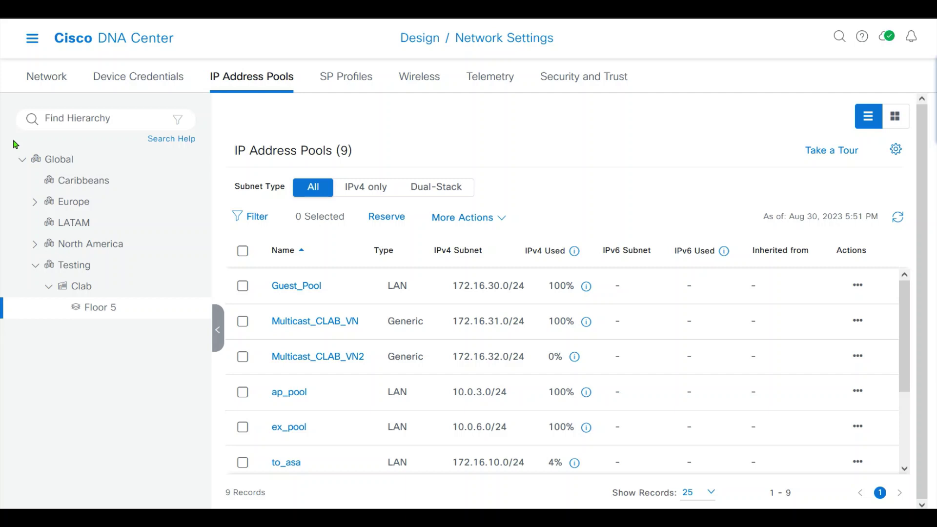
- Open the Floor 5 fabric site from Fabric Sites and show its Host Onboarding authentication templates
click(32, 39)
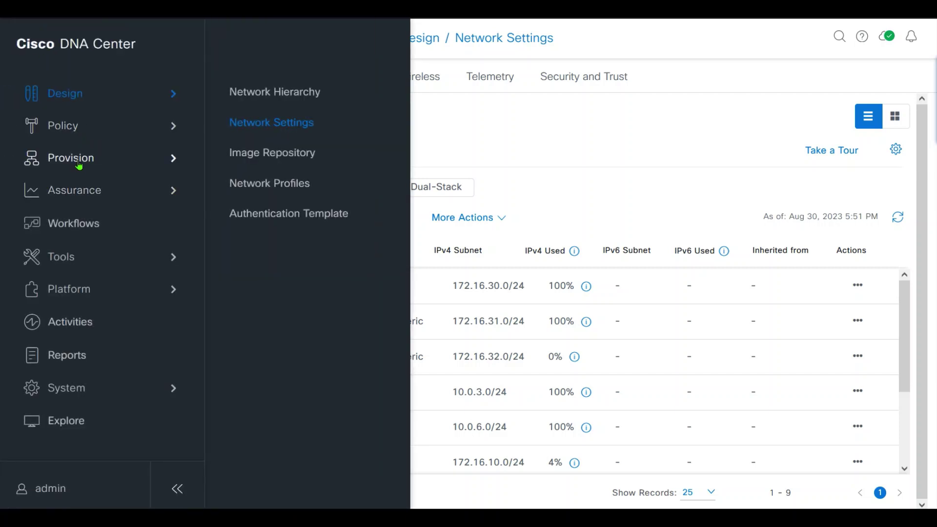
mouse_move(80, 164)
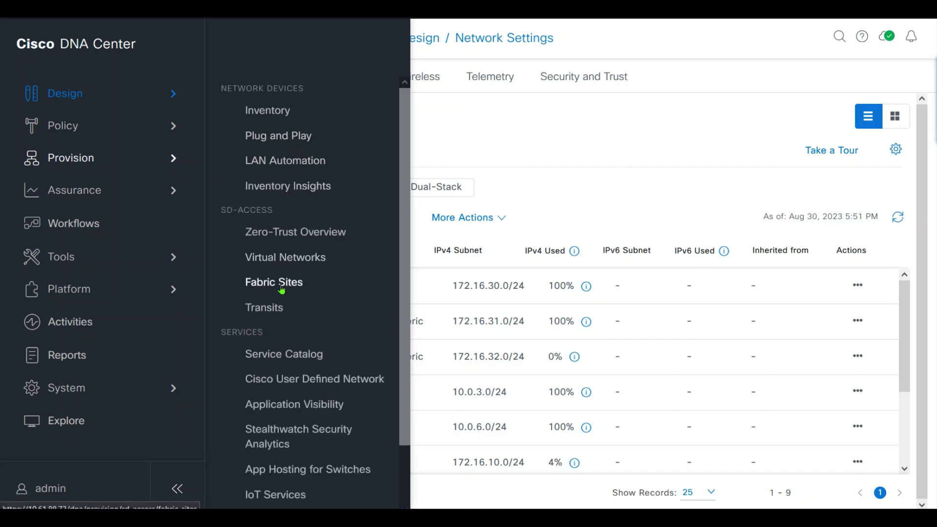
click(281, 289)
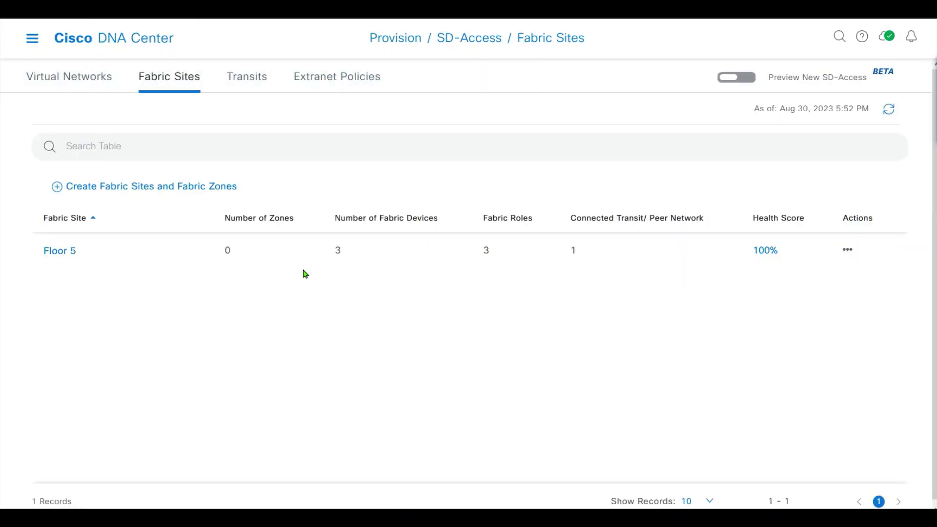
click(63, 251)
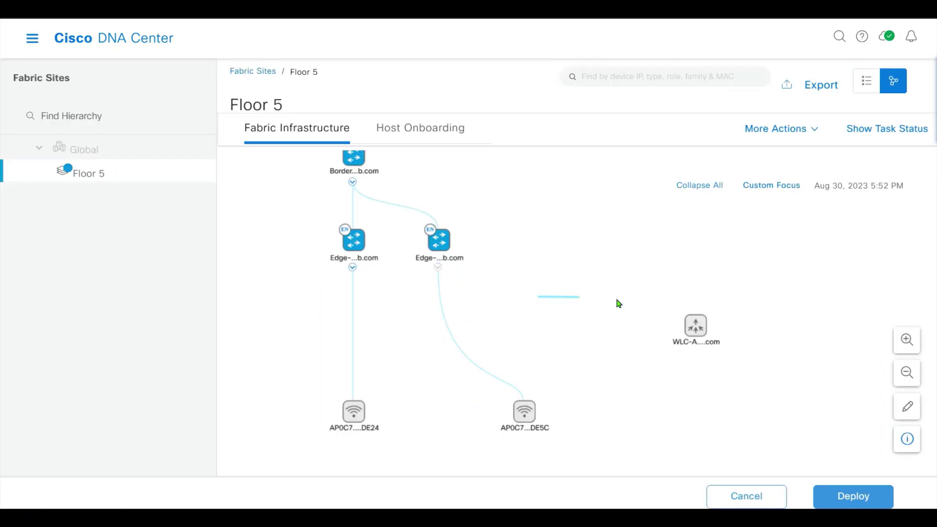
drag(707, 331, 593, 274)
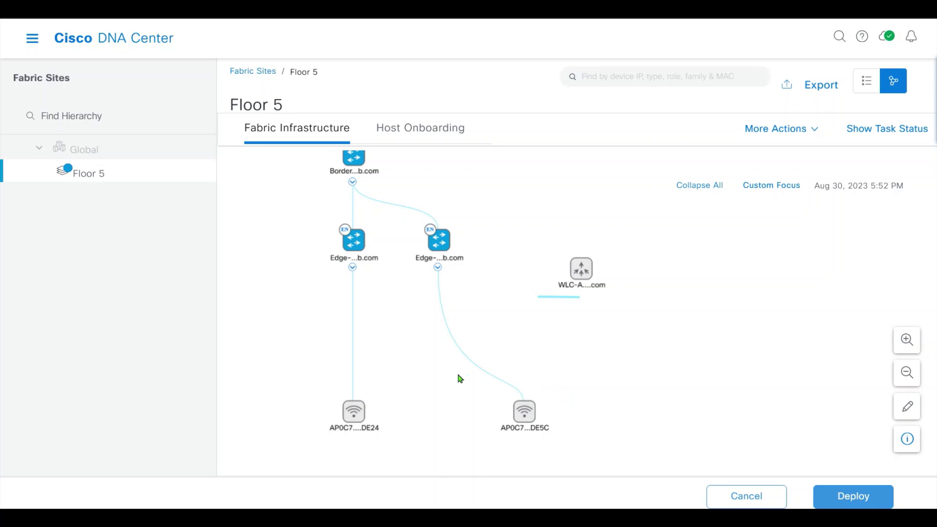
click(403, 134)
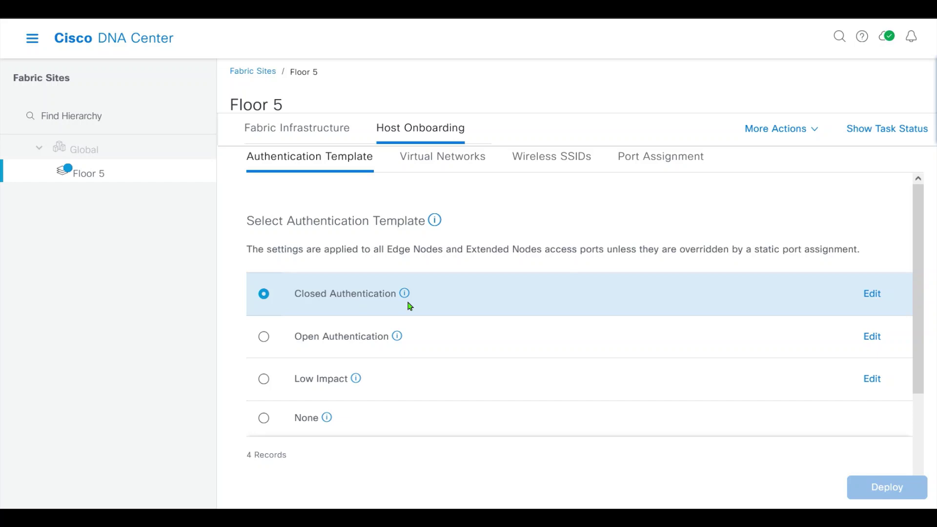
- Inspect INFRA_VN's host pools, including ap_pool, then cancel the editor without saving
click(418, 161)
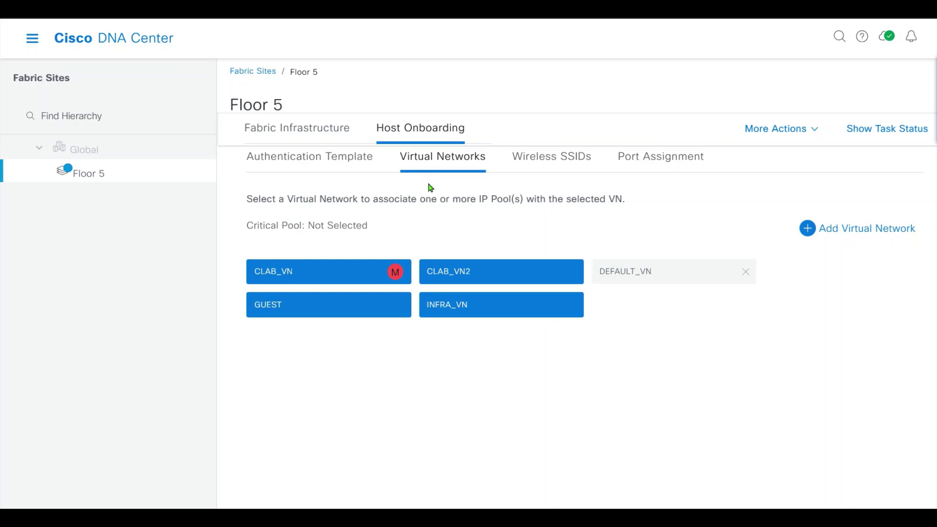
mouse_move(469, 320)
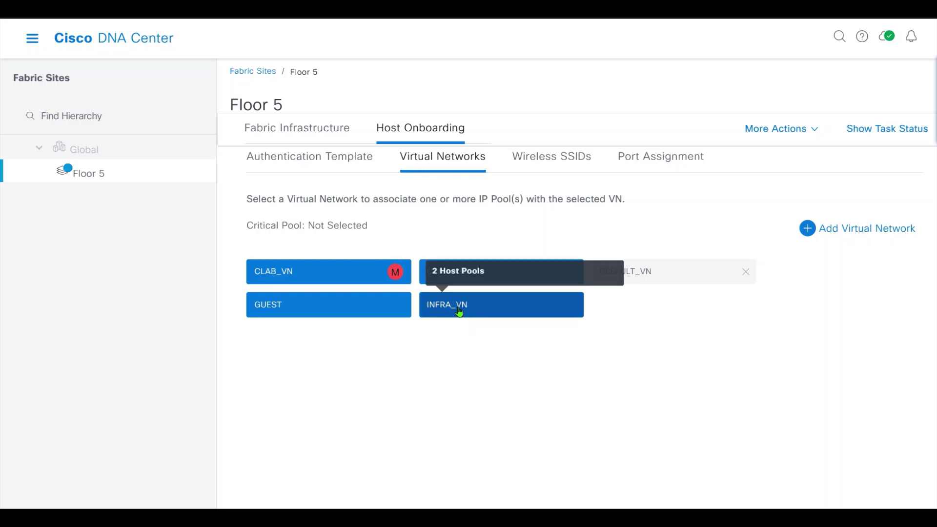
click(460, 312)
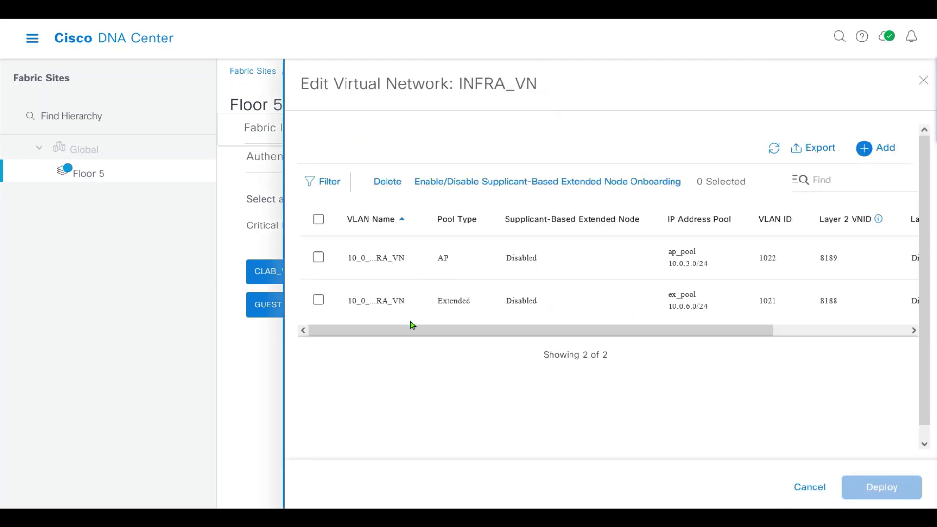
drag(410, 330, 351, 317)
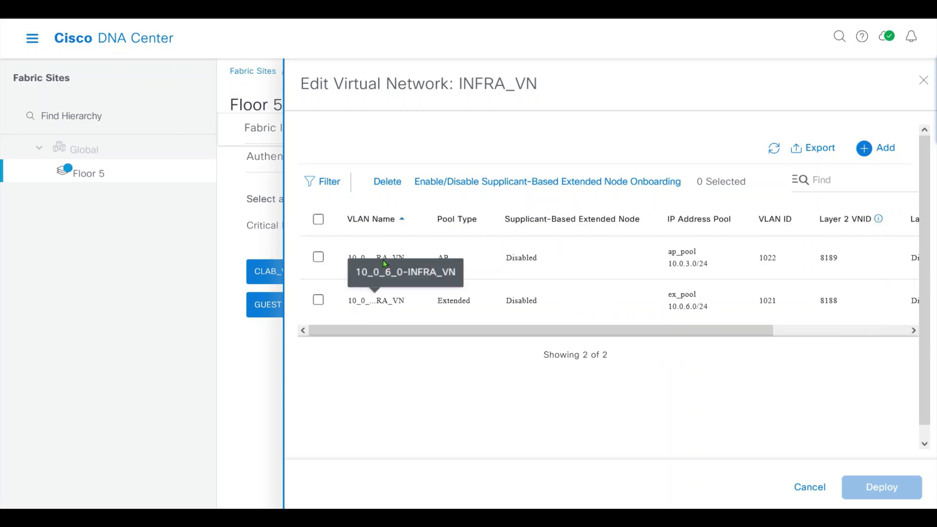
click(318, 257)
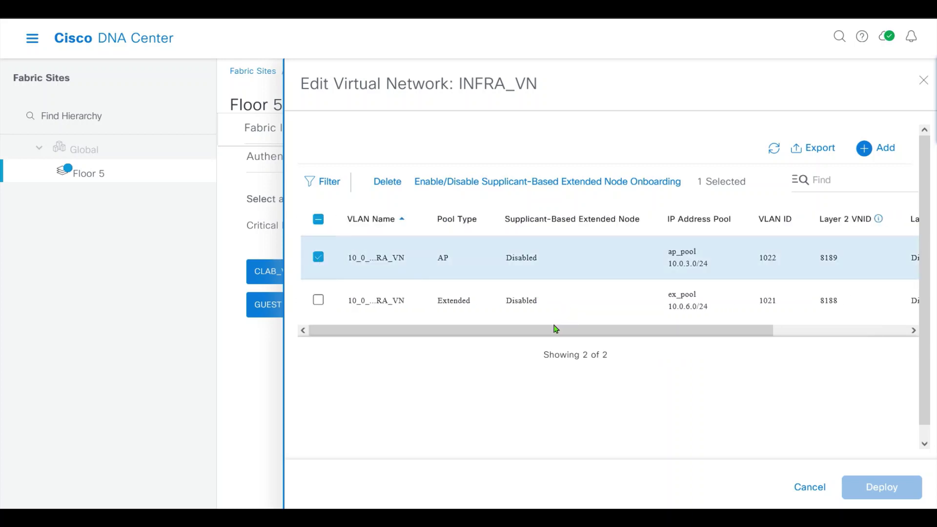
drag(556, 329, 740, 332)
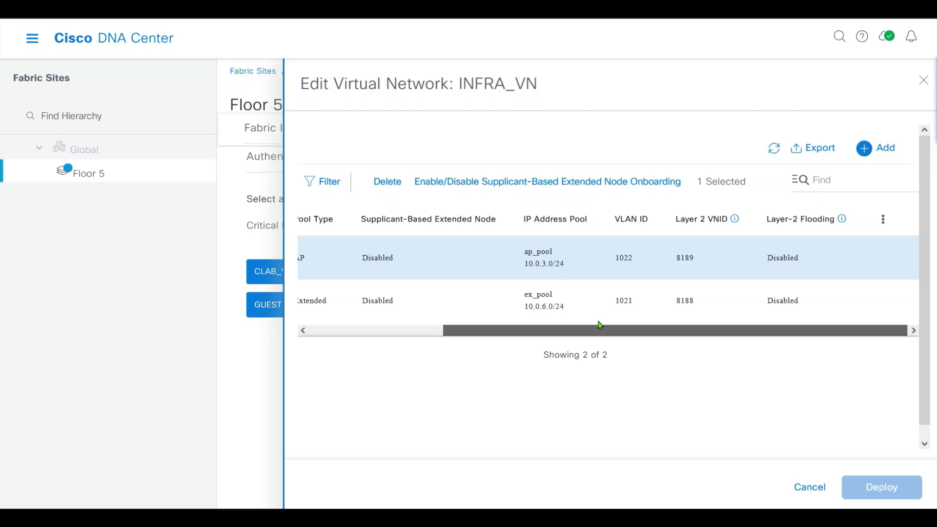
drag(600, 326, 487, 325)
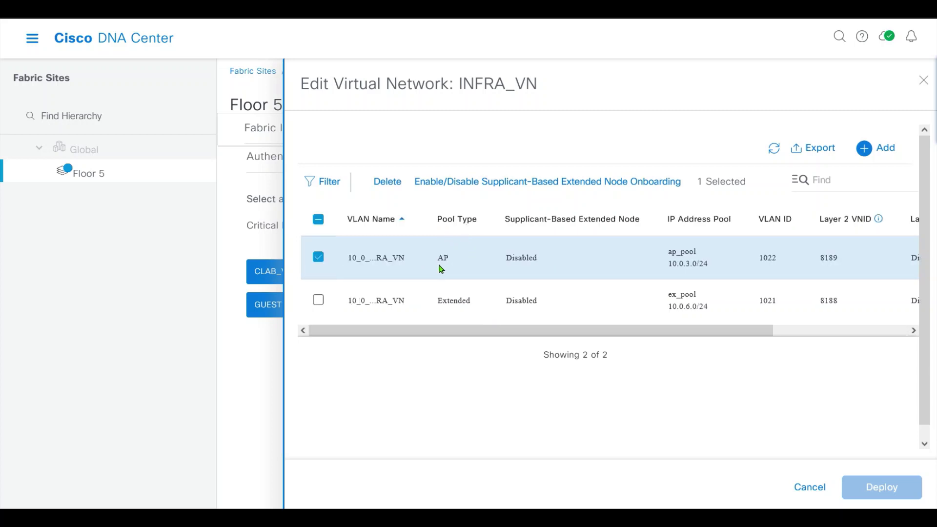
click(809, 487)
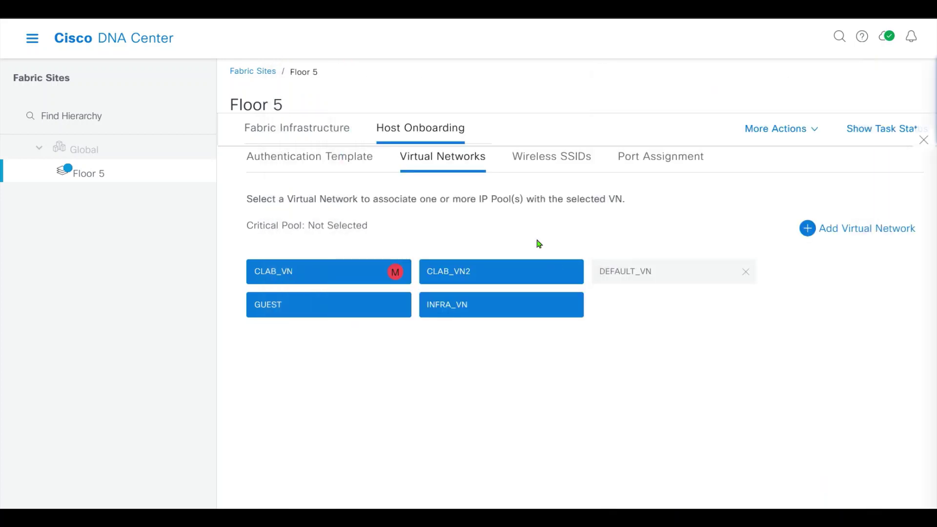
- Sort Edge-1's port assignments by link status and update port GigabitEthernet1/0/24
click(640, 163)
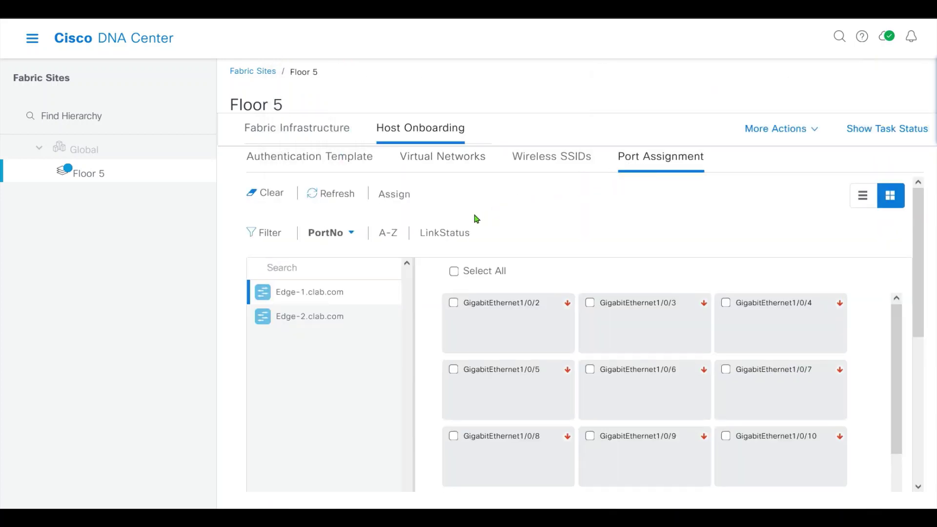
click(438, 234)
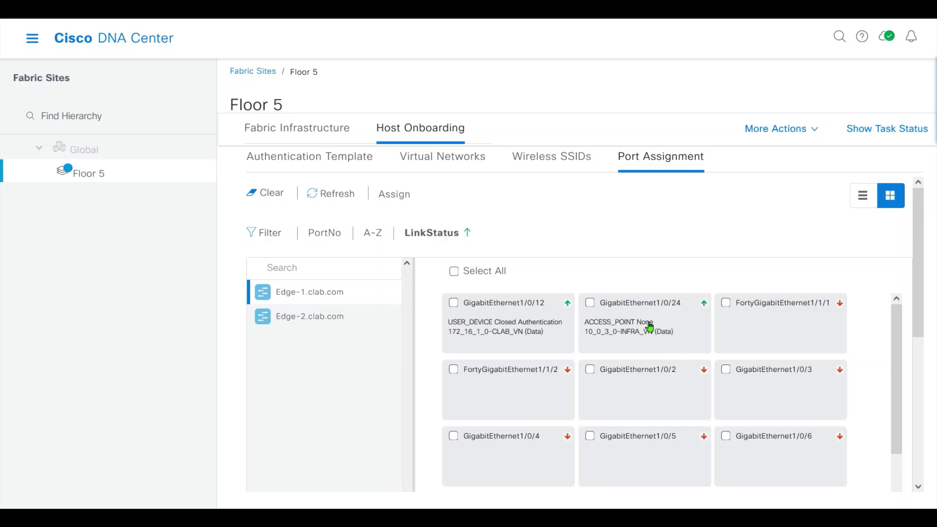
click(618, 332)
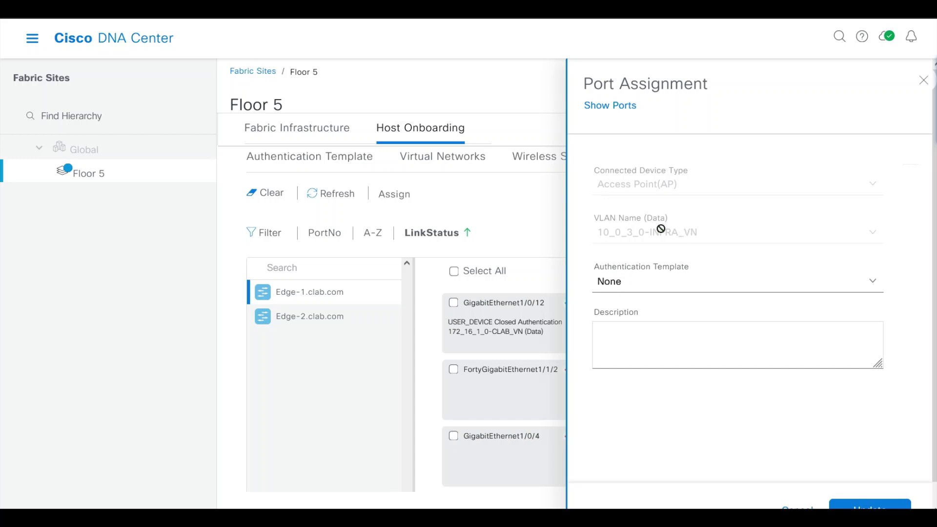
click(853, 504)
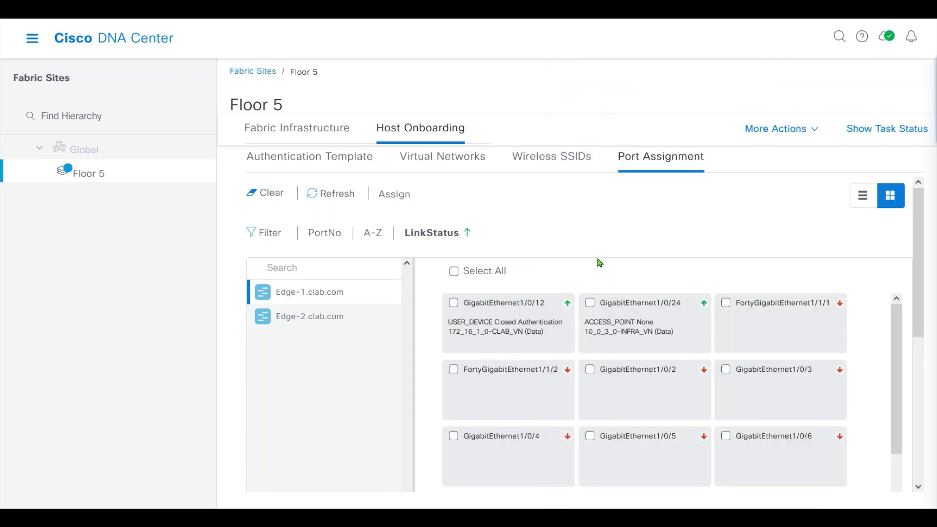
- Switch to Edge-2.clab.com and update port GigabitEthernet1/0/44's assignment
click(329, 317)
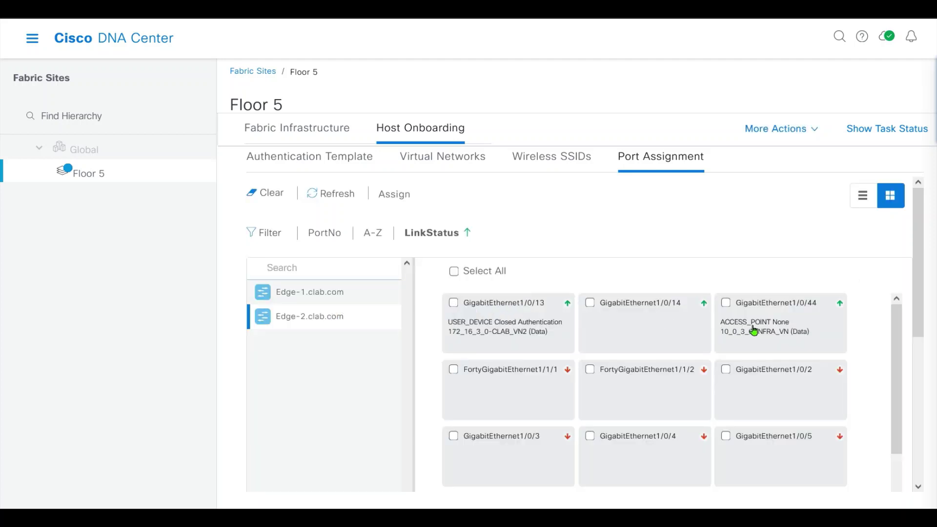
click(770, 324)
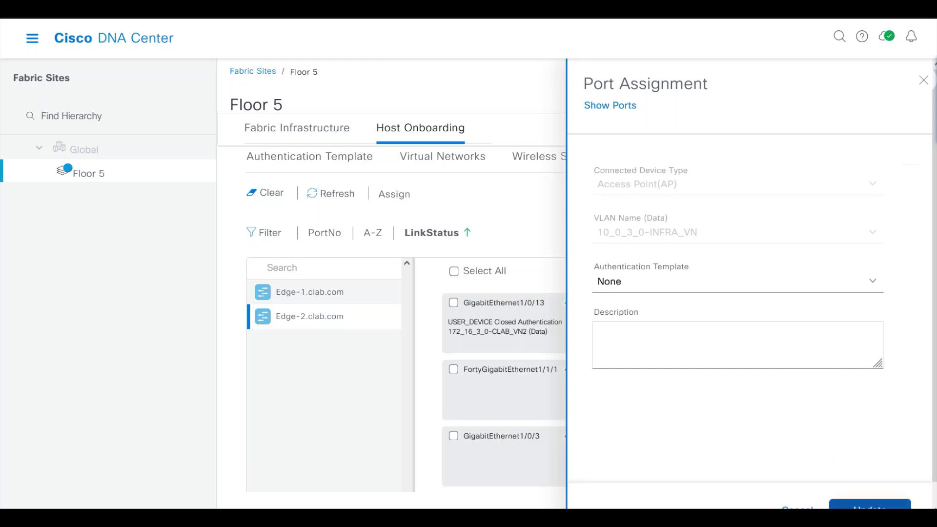
click(871, 506)
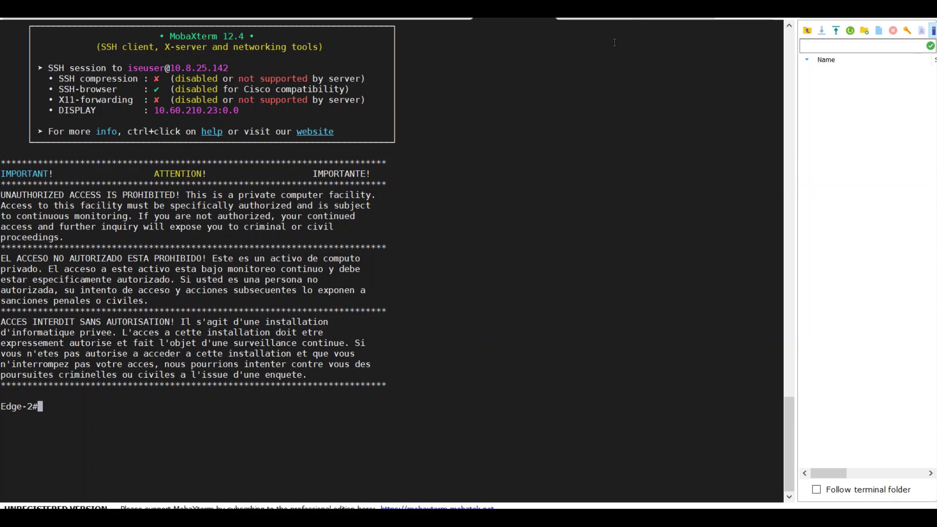
- Show Edge-2's running config for GigabitEthernet1/0/44 with 'sho run int g1/0/44'
text(sho run int g1/0/44)
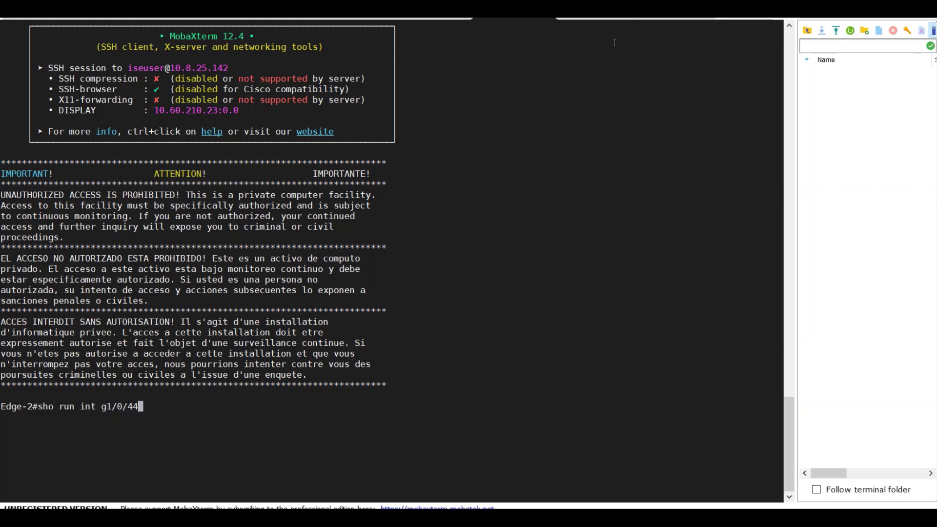
key(Return)
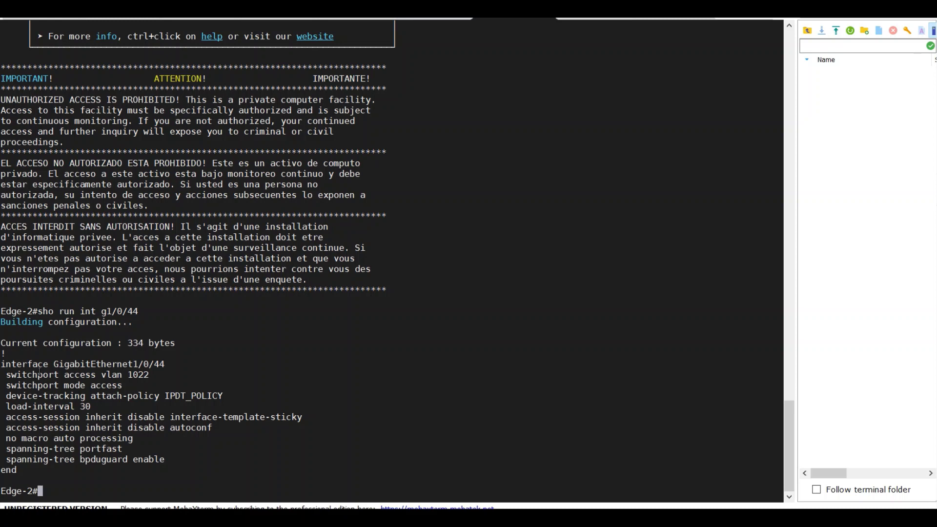
- Show the running config for interface Vlan1022 with 'show run int vlan 1022'
text(show run int vlan 1022)
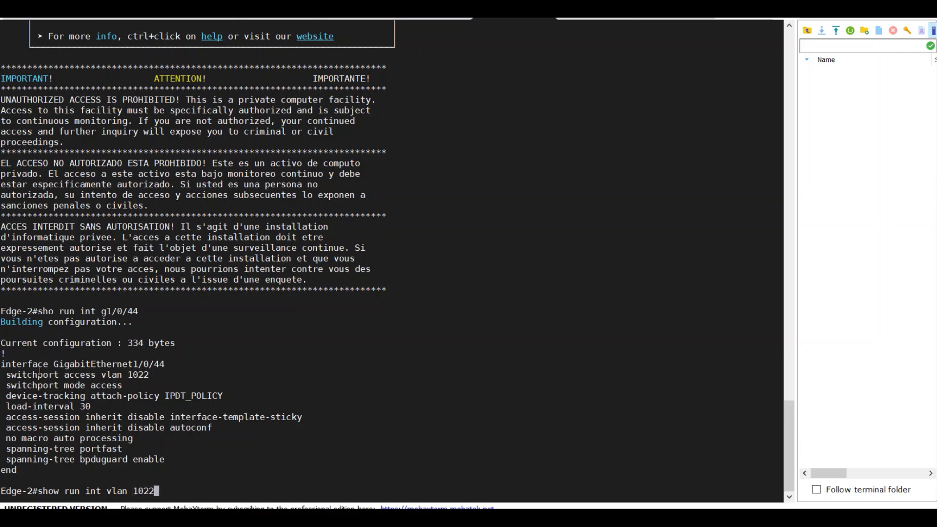
key(Return)
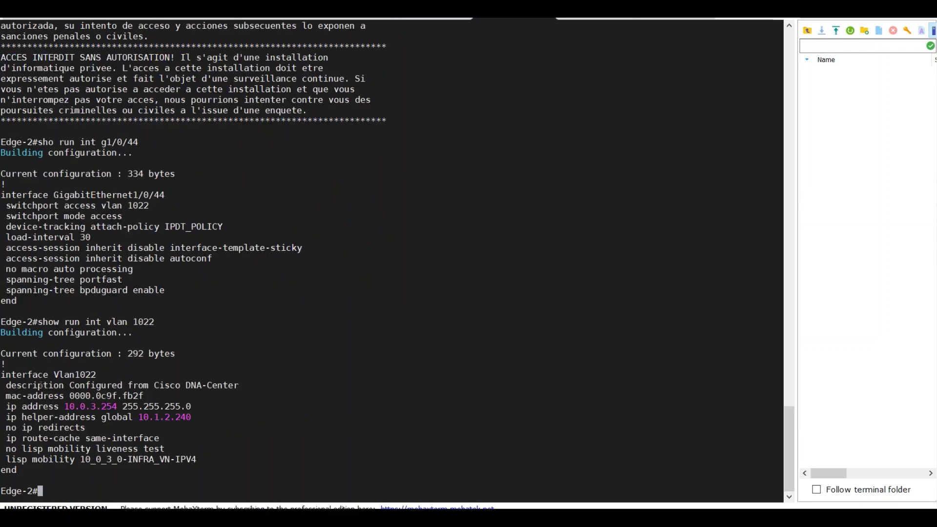
drag(21, 377, 197, 438)
click(197, 437)
- Run 'show access-tunnel summary' on Edge-2, confirming zero access tunnels
drag(128, 461, 172, 462)
click(174, 444)
text(show access tu)
key(Return)
key(BackSpace)
key(BackSpace)
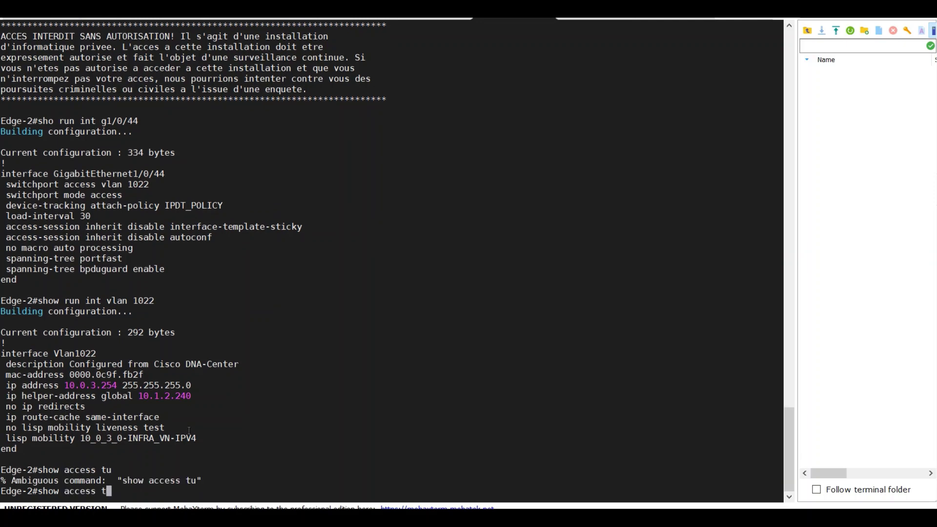
key(Return)
key(BackSpace)
text(-t)
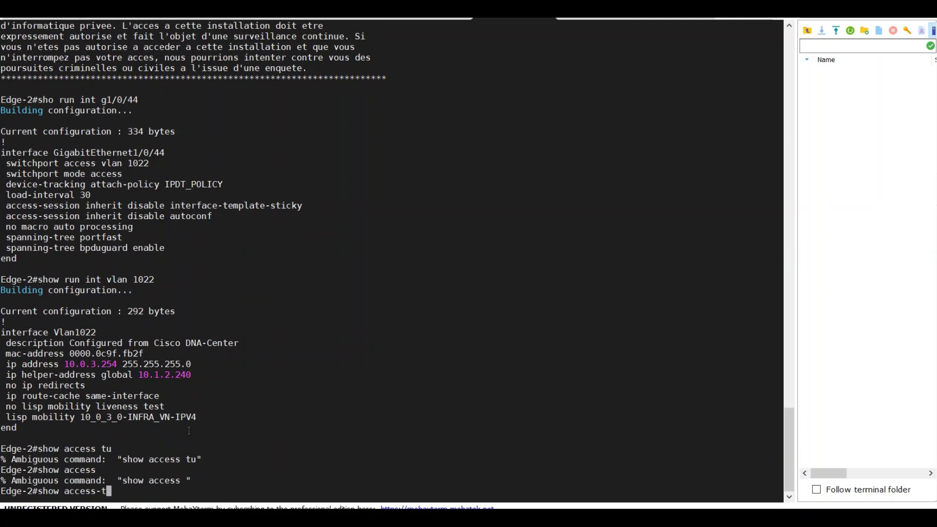
key(Tab)
text(?)
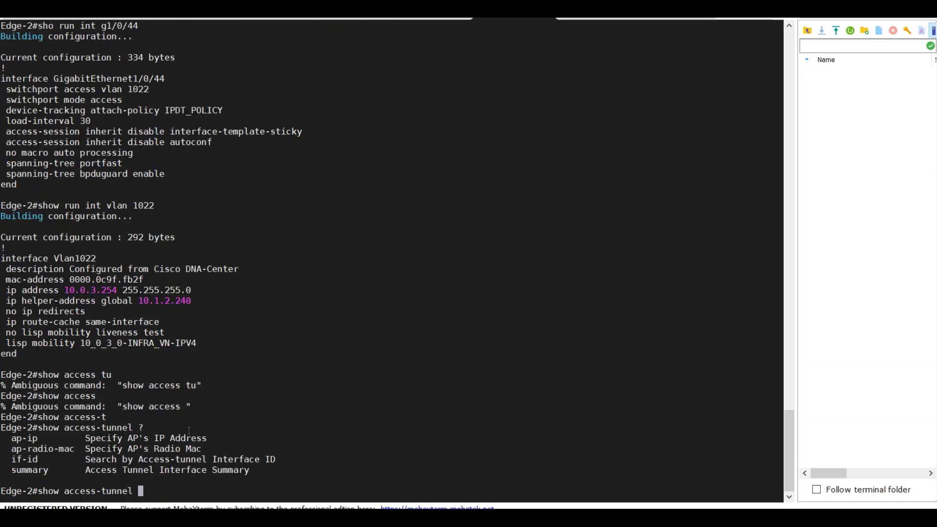
text(su)
key(Tab)
key(Return)
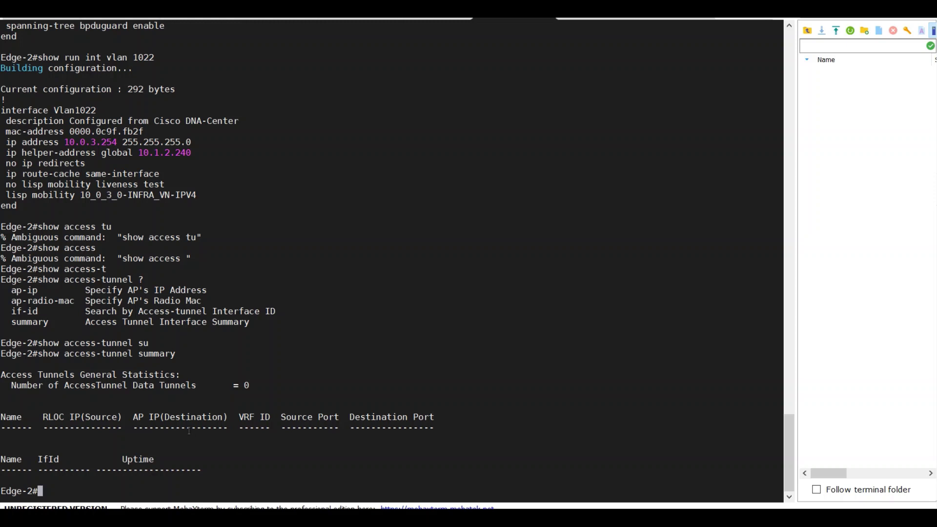
- Run 'show ip route' and select the 10.0.3.254/32 directly connected route
text(show p)
key(BackSpace)
key(BackSpace)
text(ip route)
key(Return)
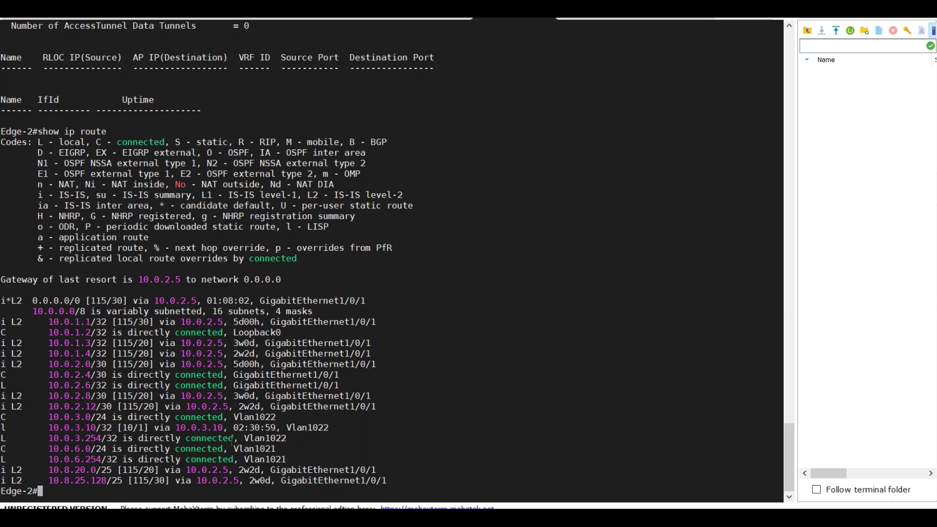
triple_click(233, 439)
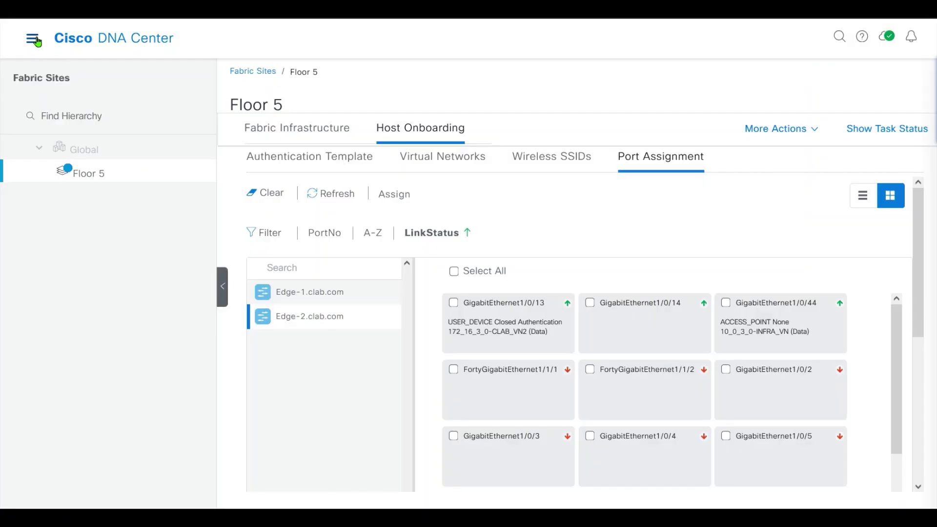
- Open the Provision inventory and filter it to Wireless Controllers
click(32, 38)
mouse_move(77, 166)
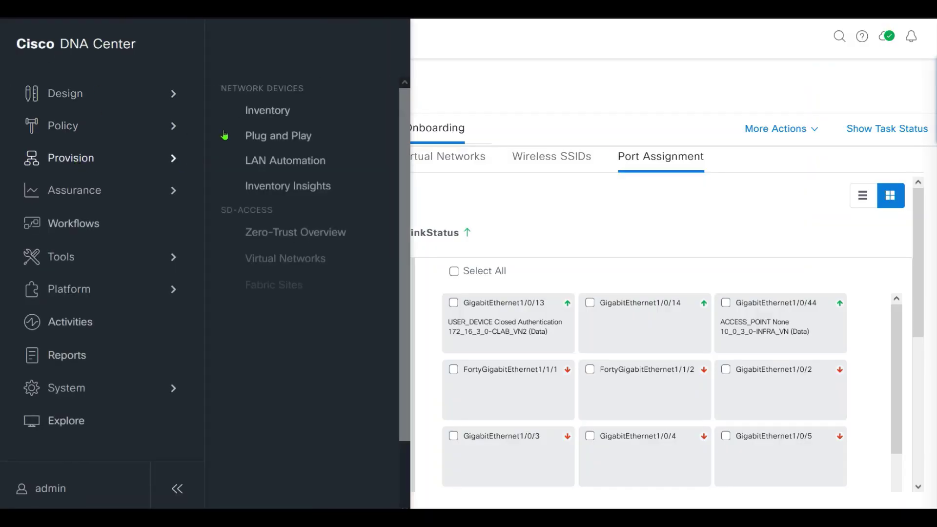
click(268, 109)
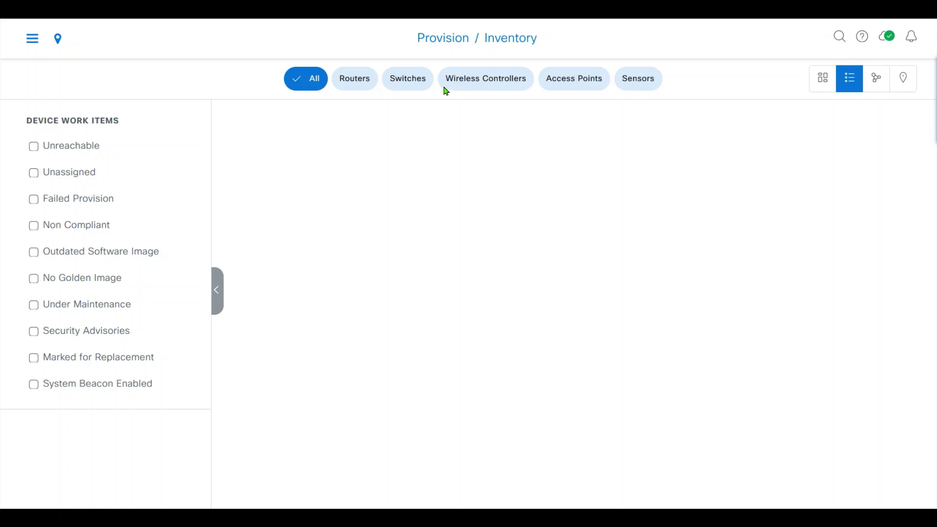
click(495, 90)
click(557, 87)
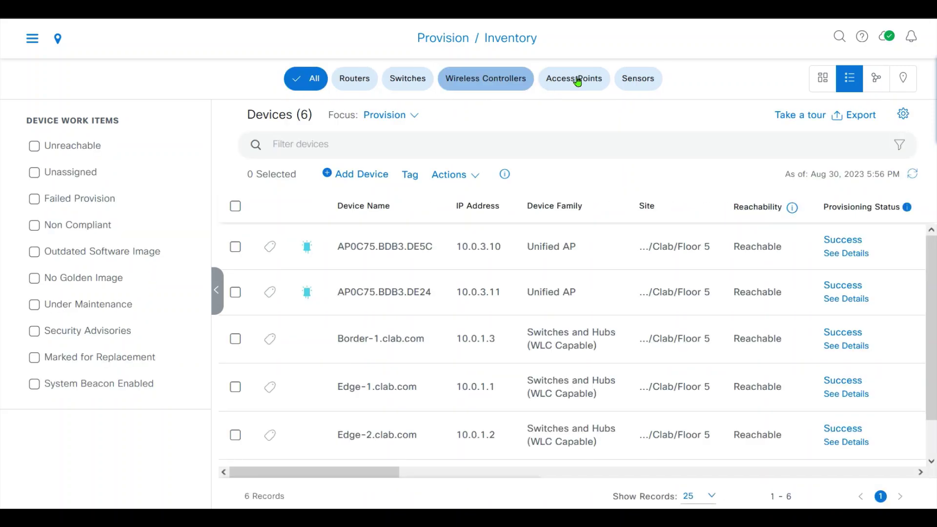
click(494, 83)
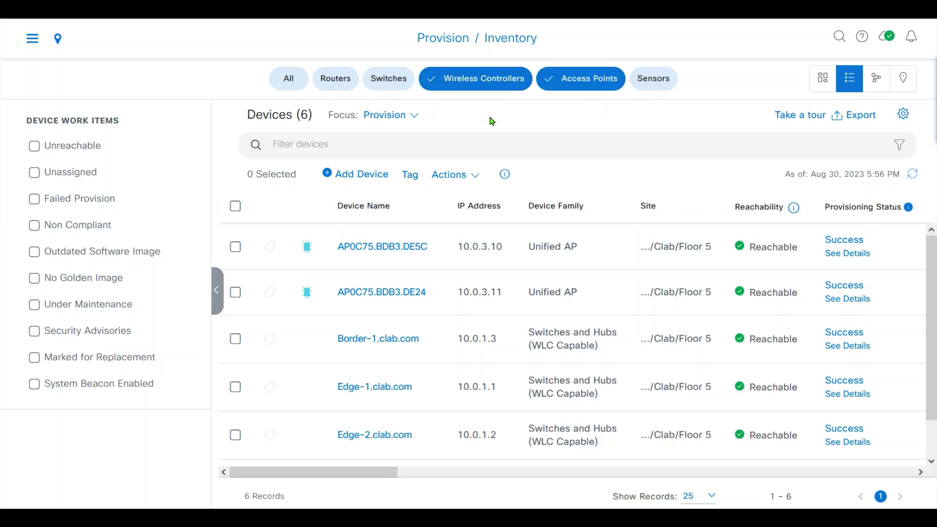
click(492, 85)
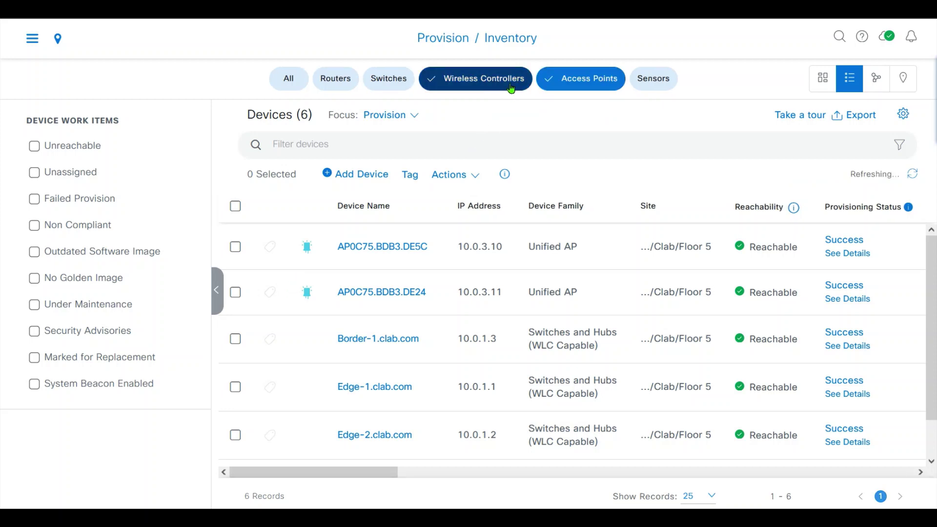
click(510, 86)
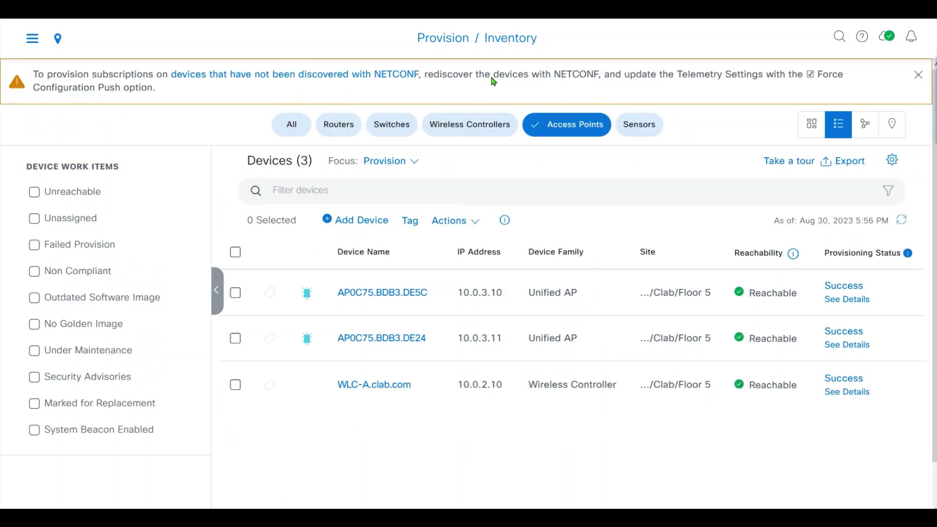
click(489, 130)
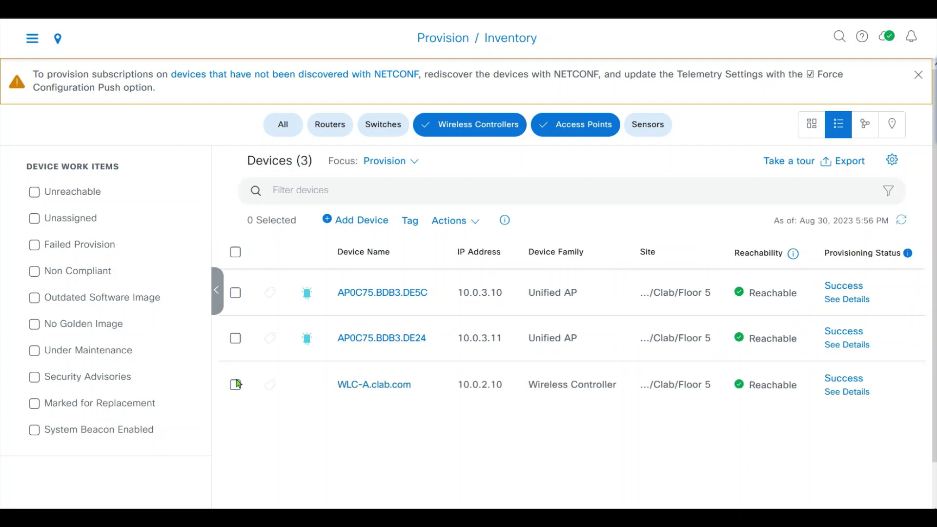
- Select WLC-A.clab.com and start Actions > Provision > Provision Device
click(263, 377)
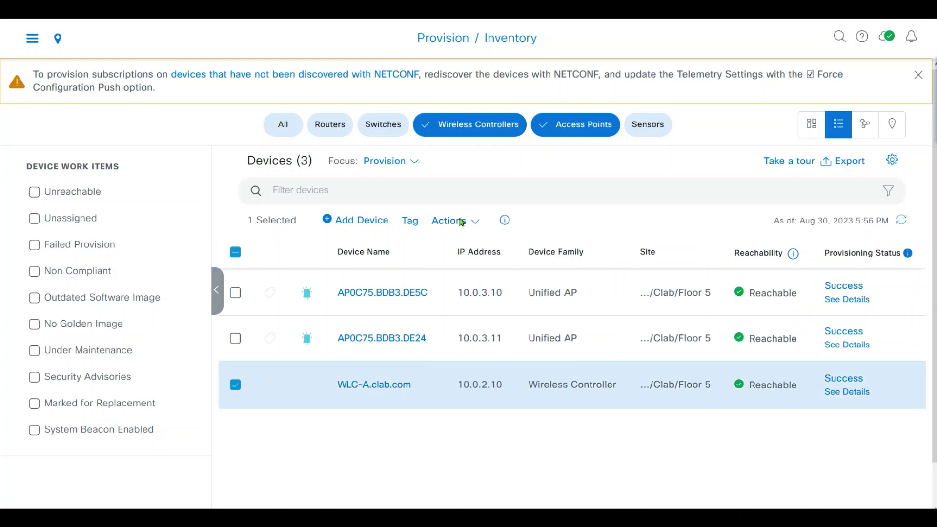
click(456, 220)
mouse_move(500, 303)
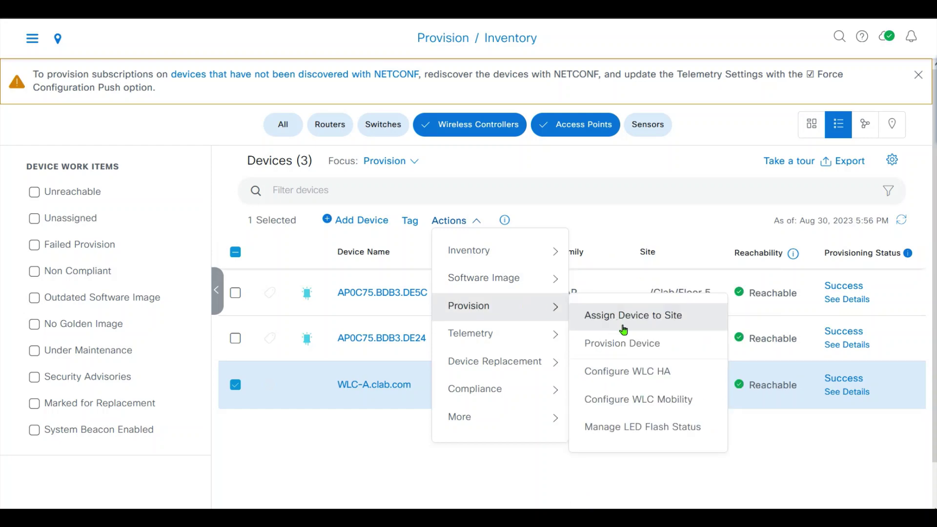
click(634, 344)
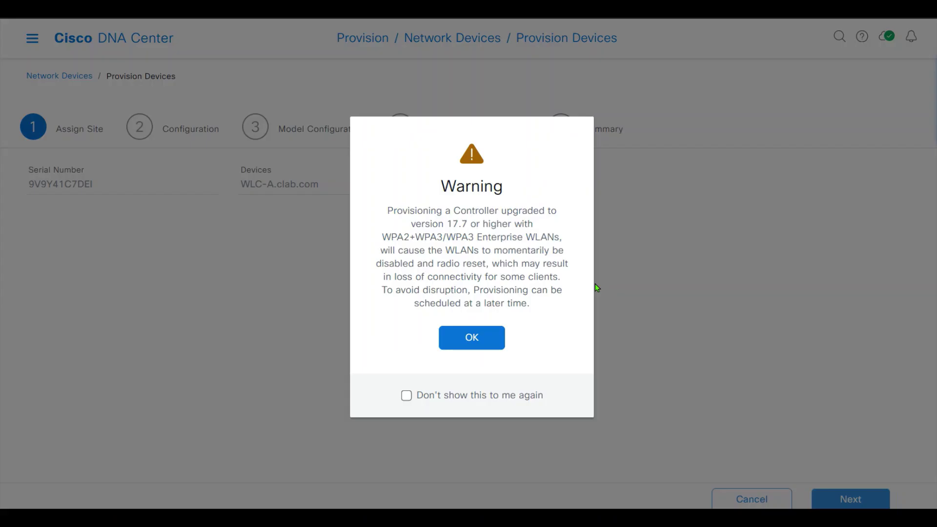
- Accept the warning, advance to Summary, and deploy WLC-A.clab.com's provisioning to run Now
click(483, 337)
click(859, 502)
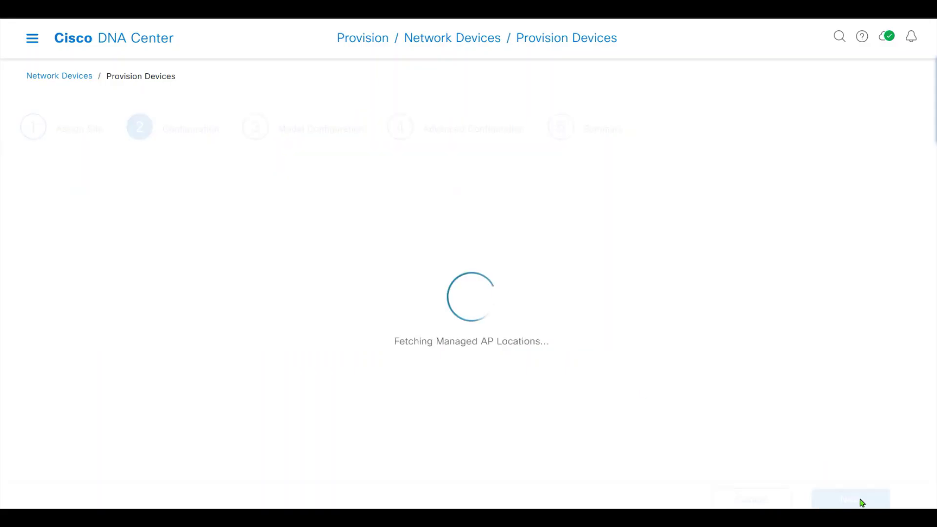
click(859, 501)
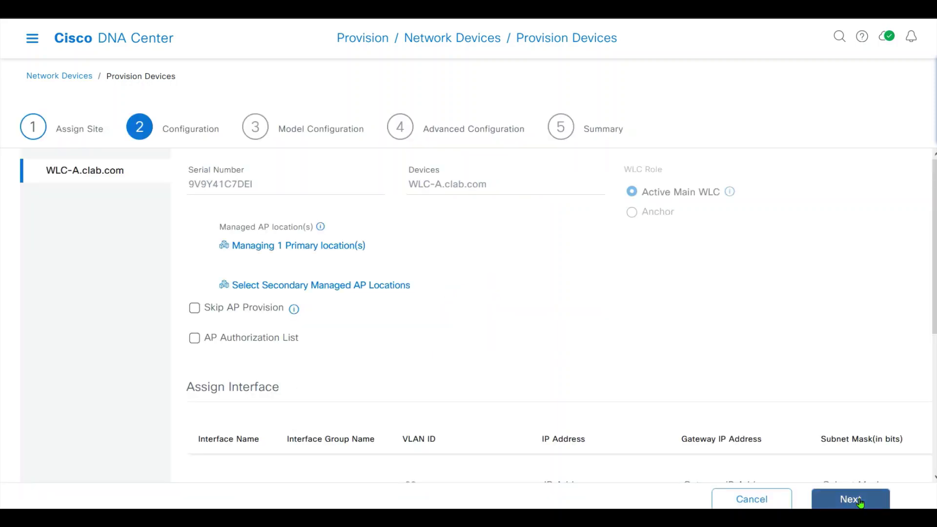
click(859, 502)
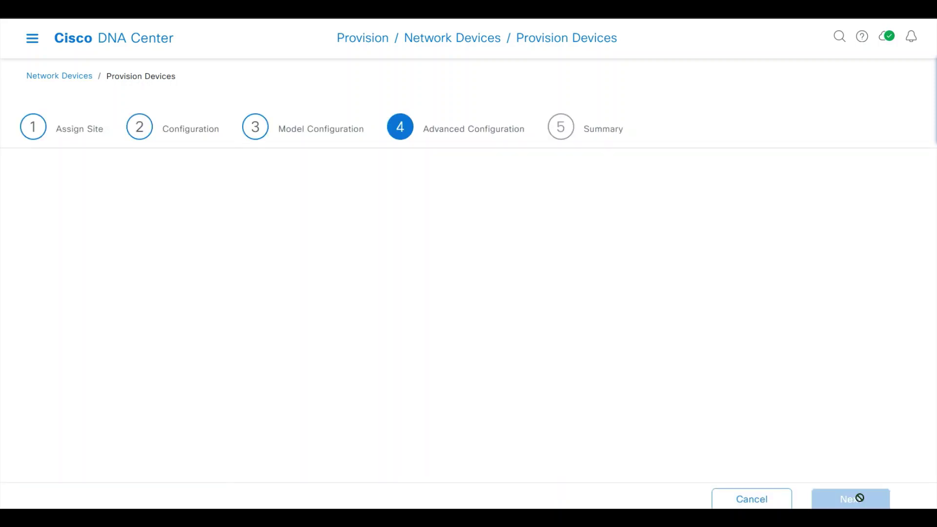
click(860, 502)
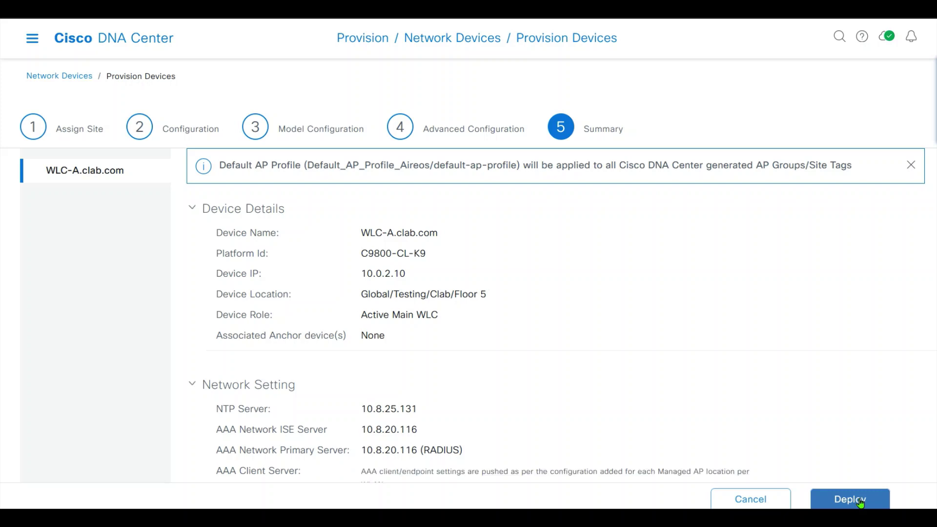
click(861, 503)
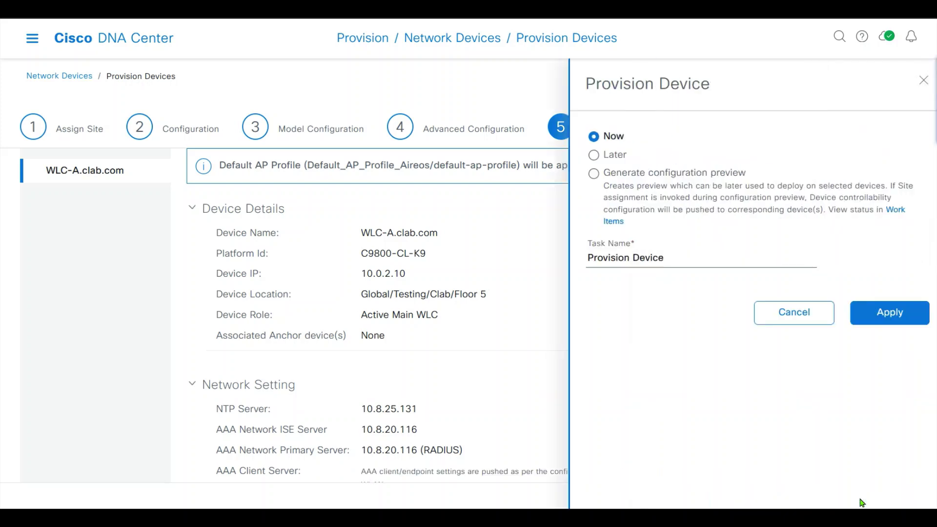
click(893, 315)
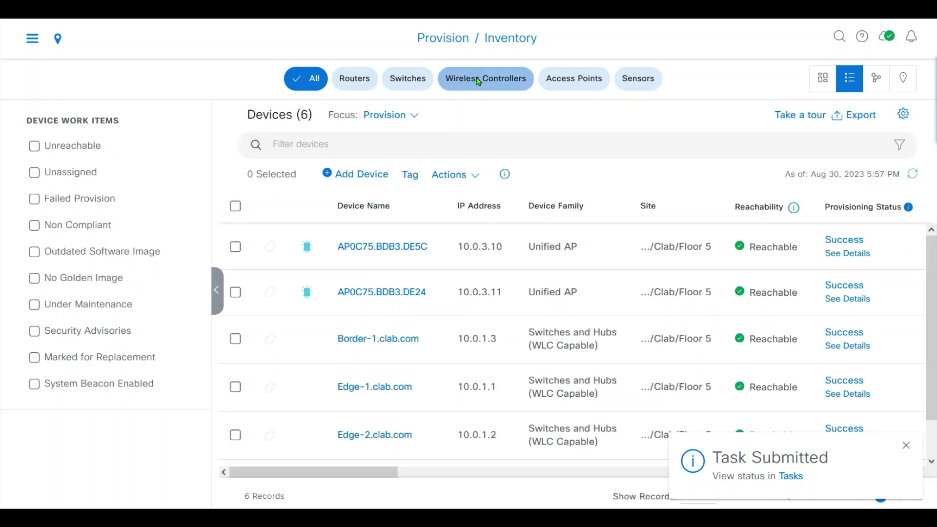
- Filter to wireless controllers and refresh until WLC-A.clab.com's status changes from Configuring to Success
click(473, 127)
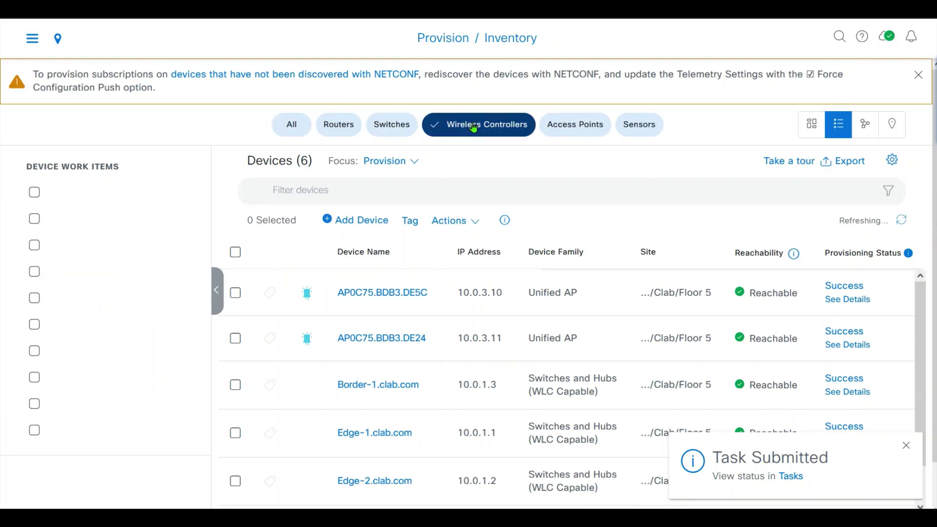
click(902, 221)
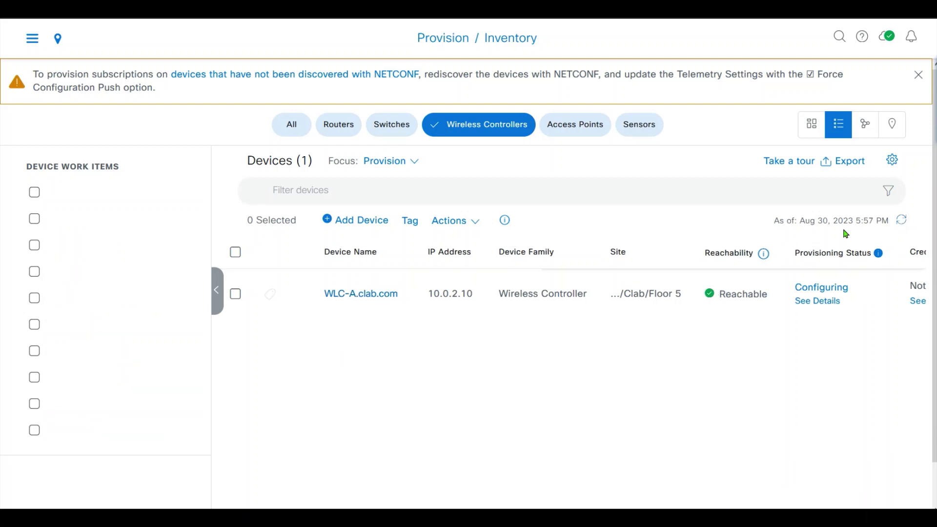
click(902, 223)
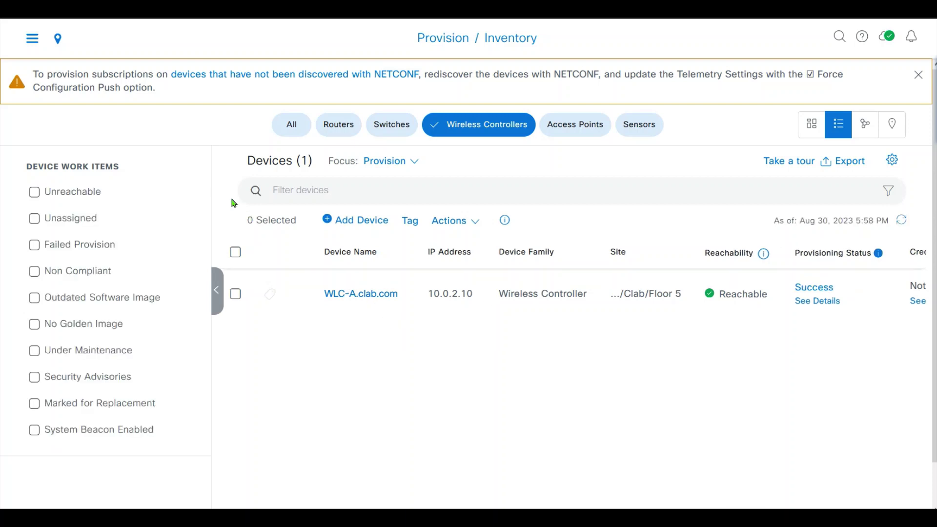
- Under Global Network Settings > Wireless, select the OTT SSID and open it for editing
click(32, 38)
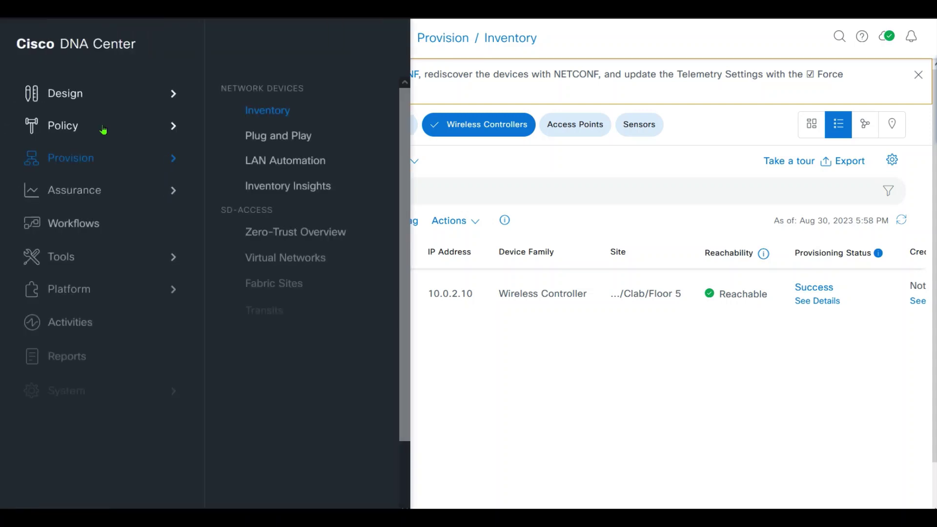
mouse_move(122, 94)
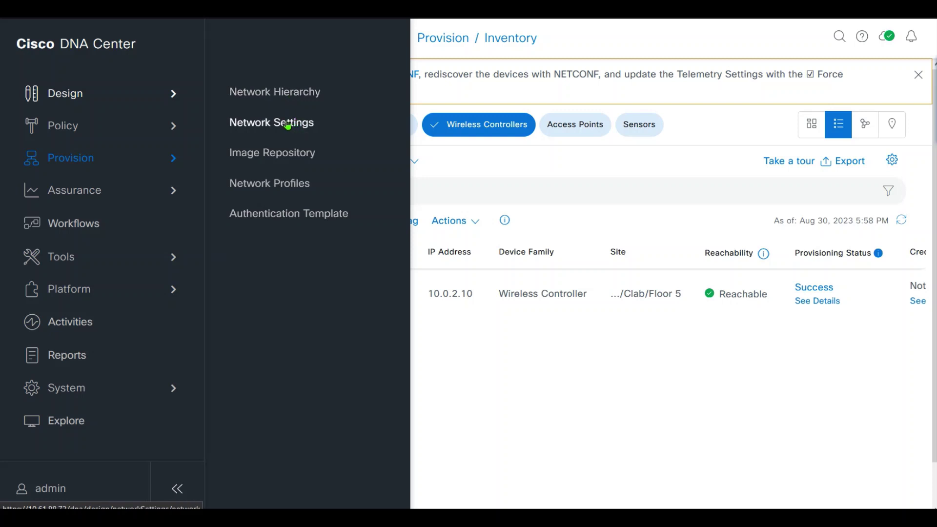
click(288, 125)
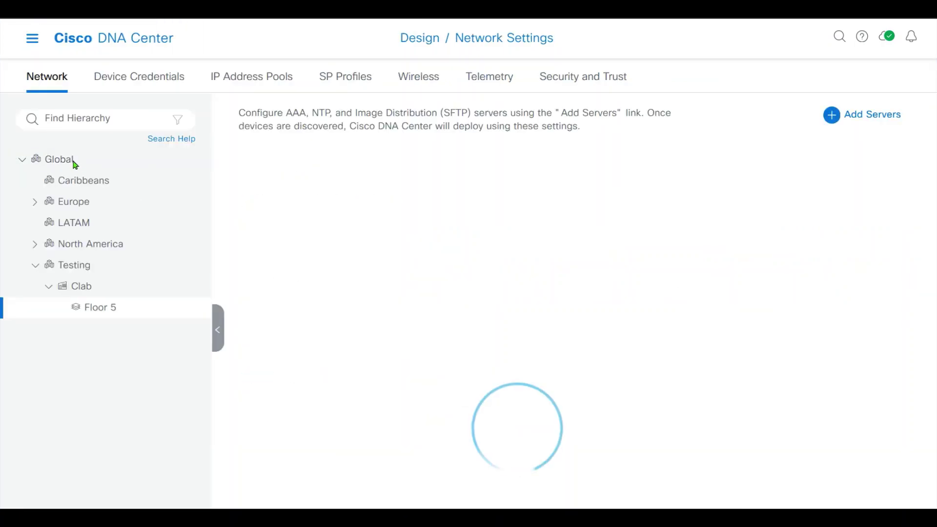
click(74, 165)
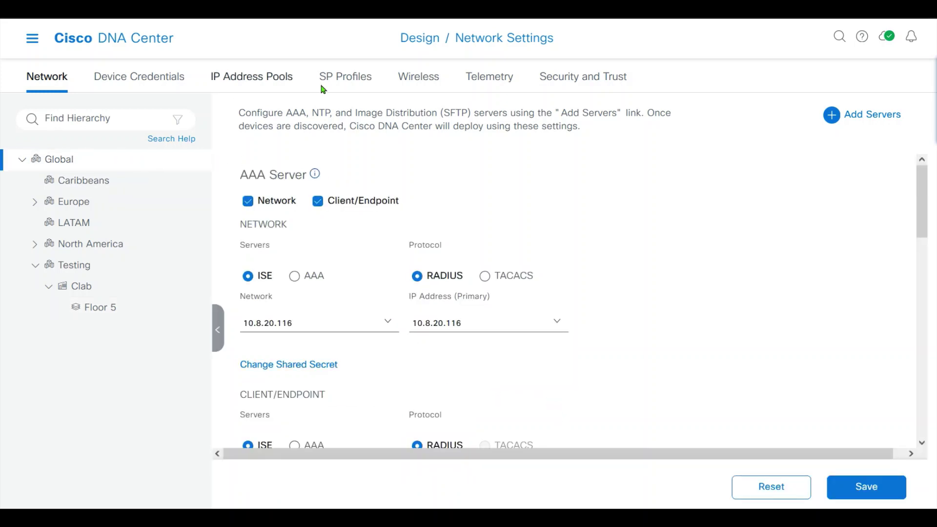
click(429, 82)
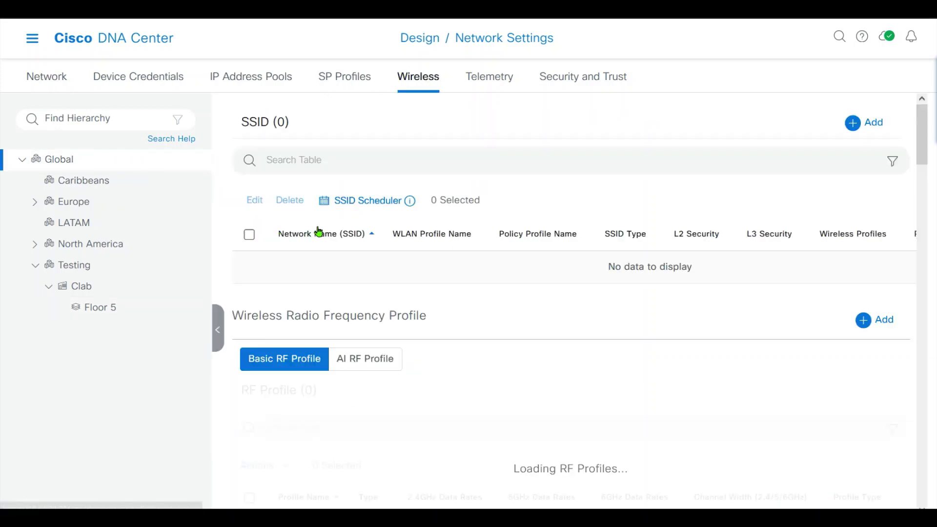
click(249, 355)
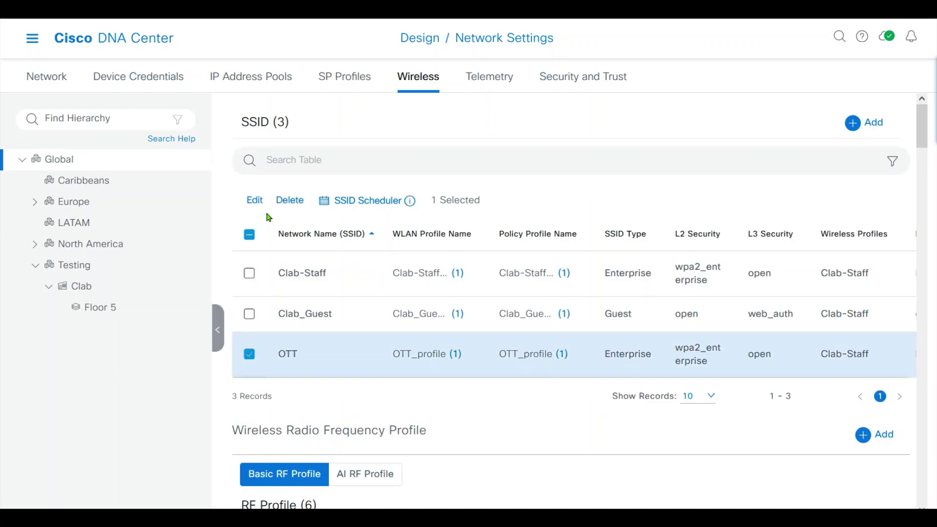
click(254, 201)
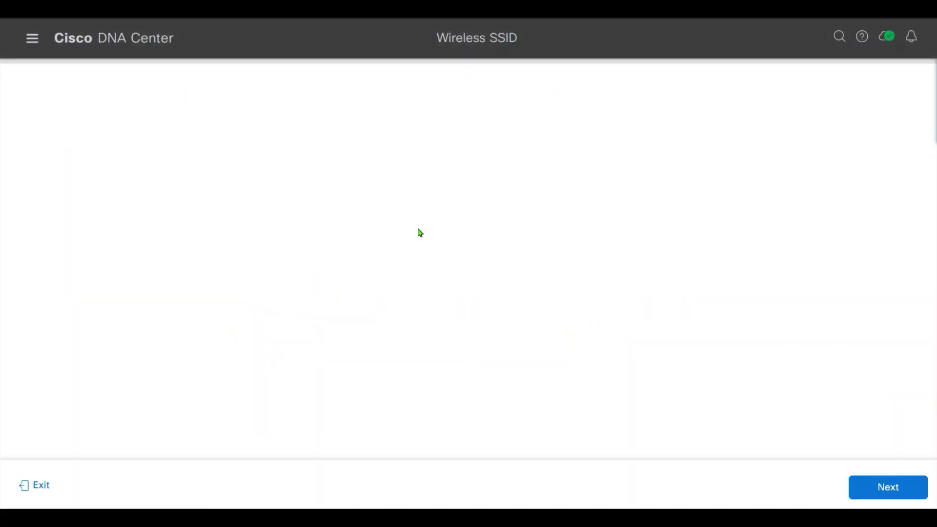
- Advance to Associate SSID to Profile and view Clab-Staff's VLAN group, Vlan_group_1
click(893, 495)
click(893, 494)
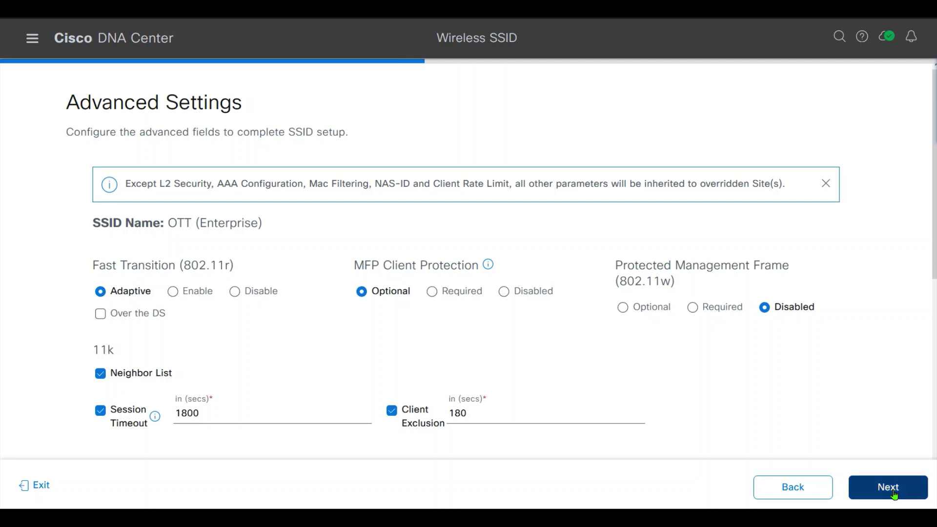
click(888, 487)
click(153, 322)
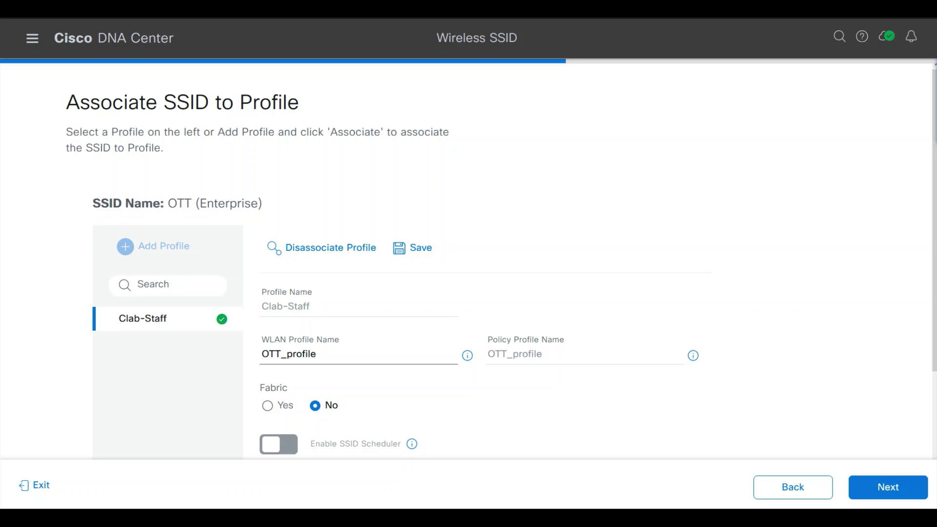
scroll(933, 220, down, 4)
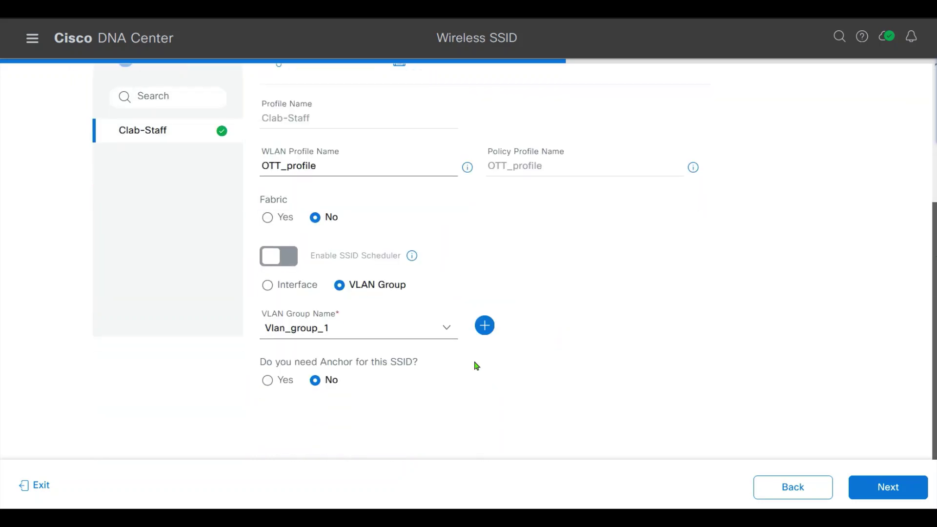
click(342, 330)
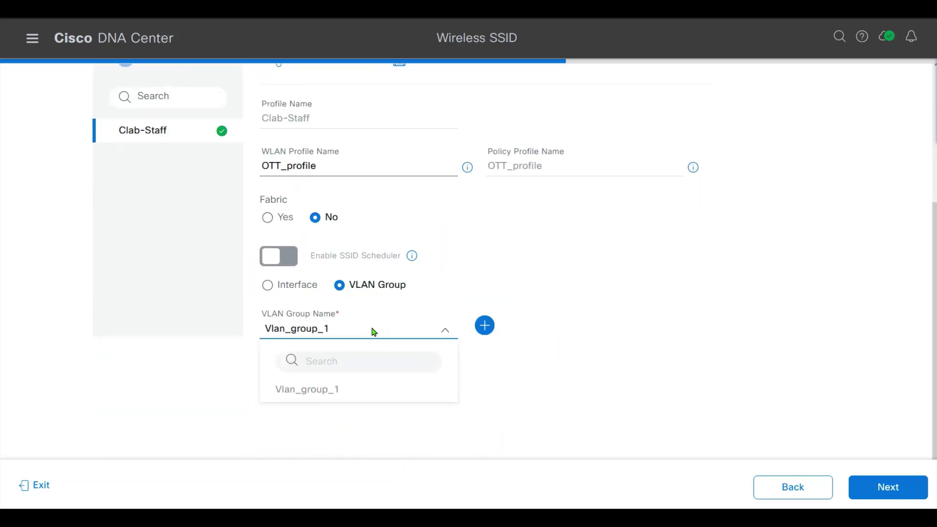
click(295, 388)
- Try a single interface, entering a new interface v99 with VLAN 99, then discard it
click(268, 286)
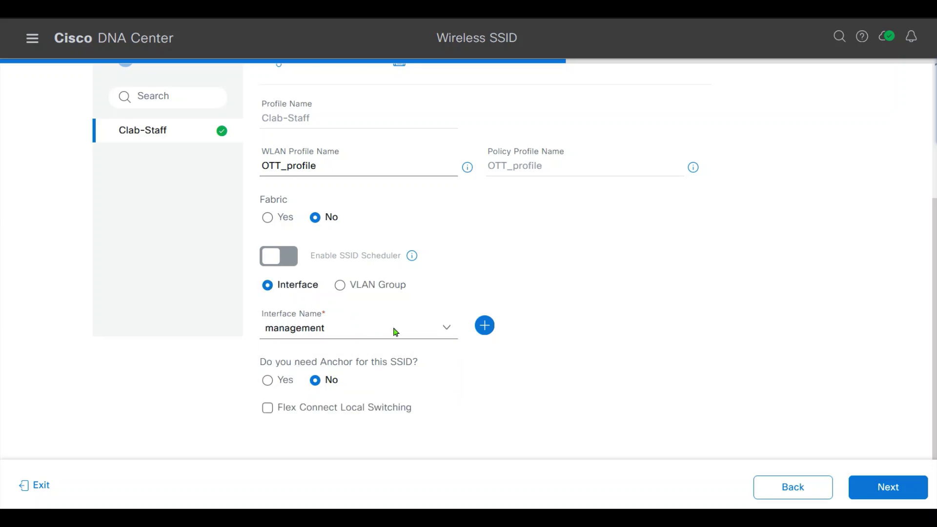
click(451, 330)
click(481, 326)
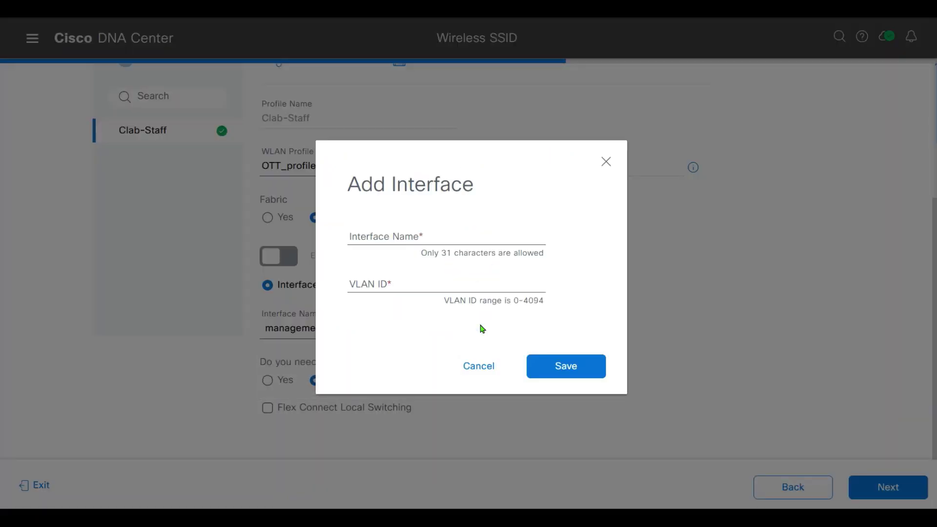
click(484, 367)
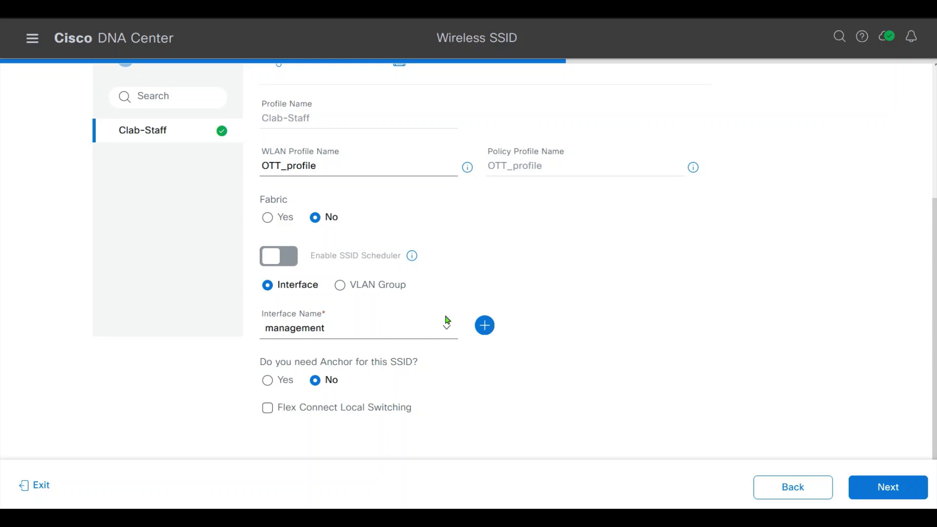
click(485, 325)
click(392, 235)
text(v99)
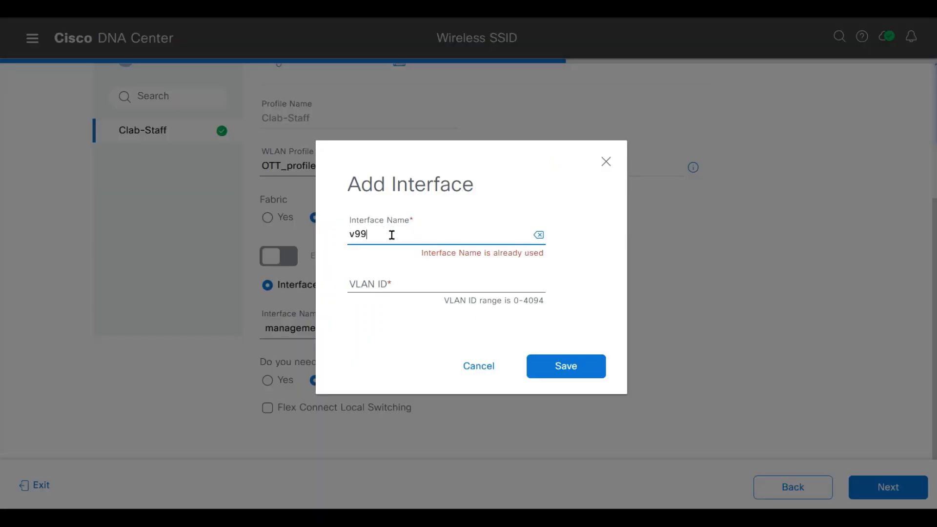
key(Tab)
text(99)
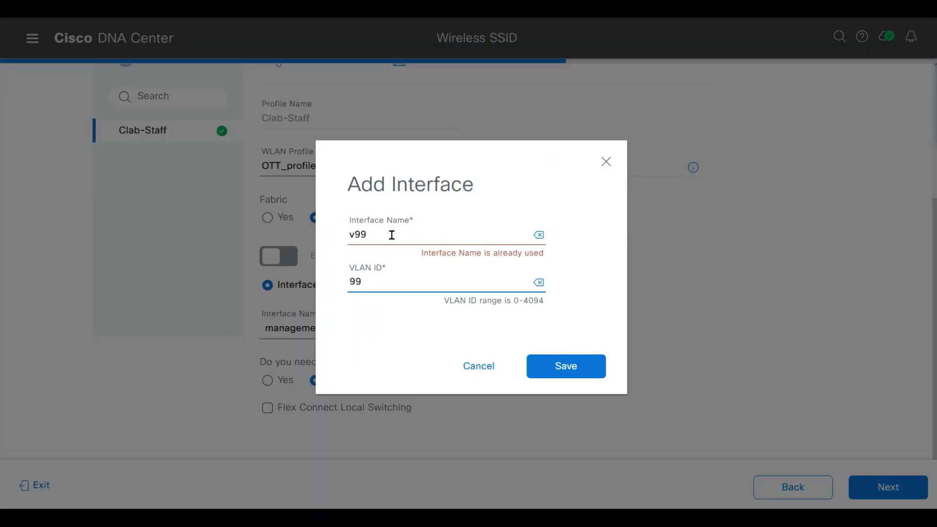
click(580, 369)
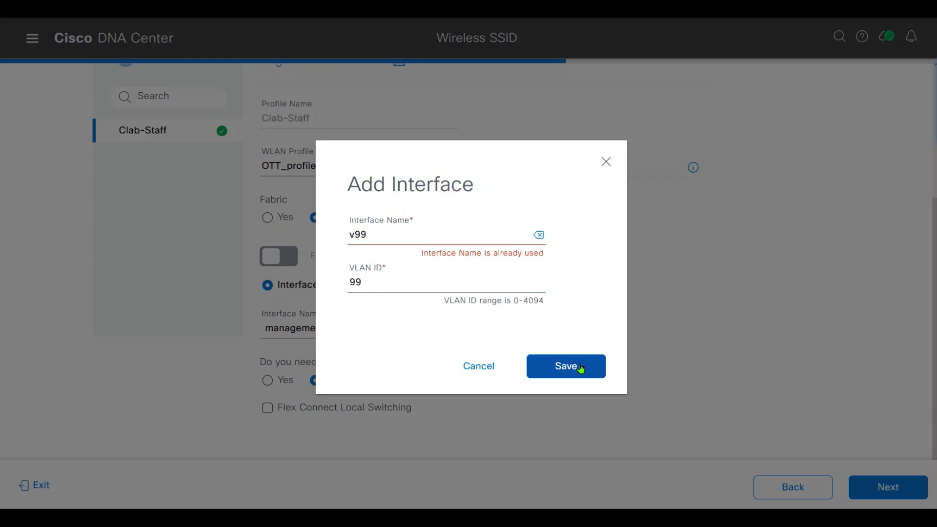
click(479, 367)
- Pick interface v99, then revert to VLAN group Vlan_group_1
click(392, 335)
click(298, 393)
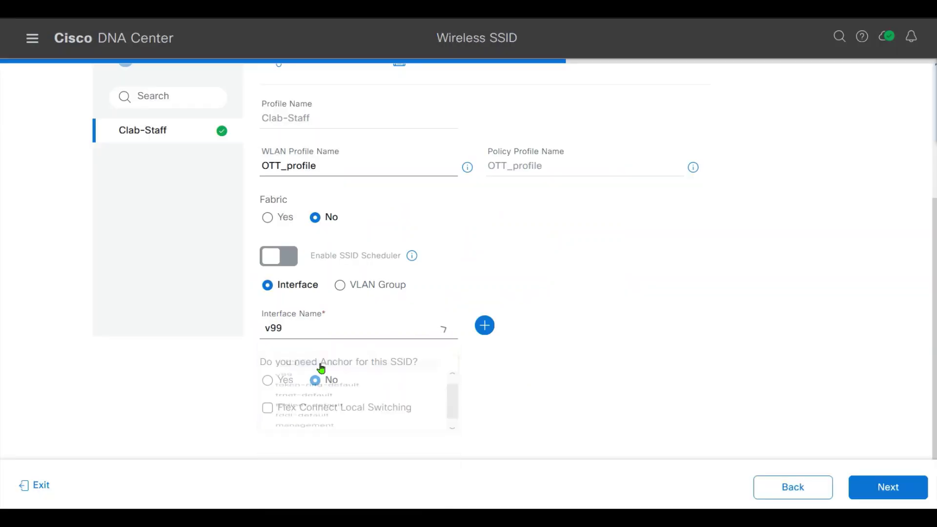
click(362, 289)
click(349, 335)
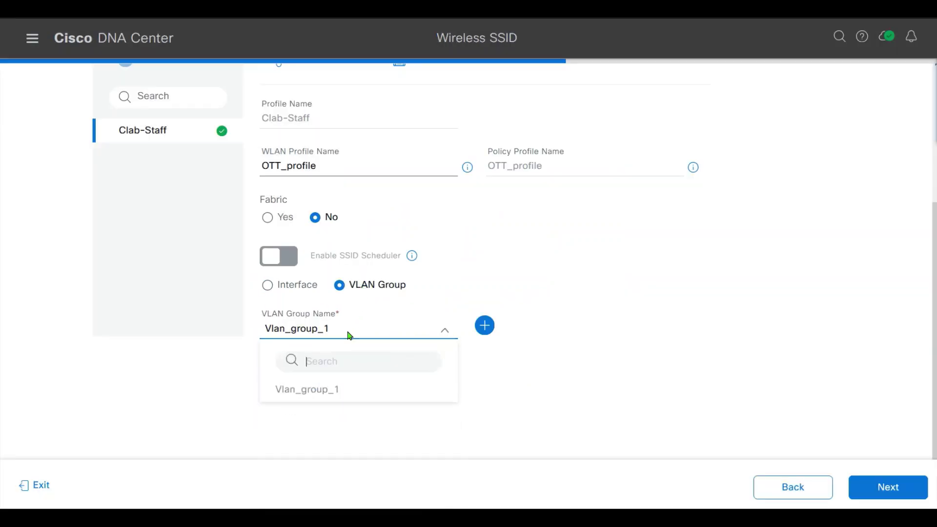
click(331, 391)
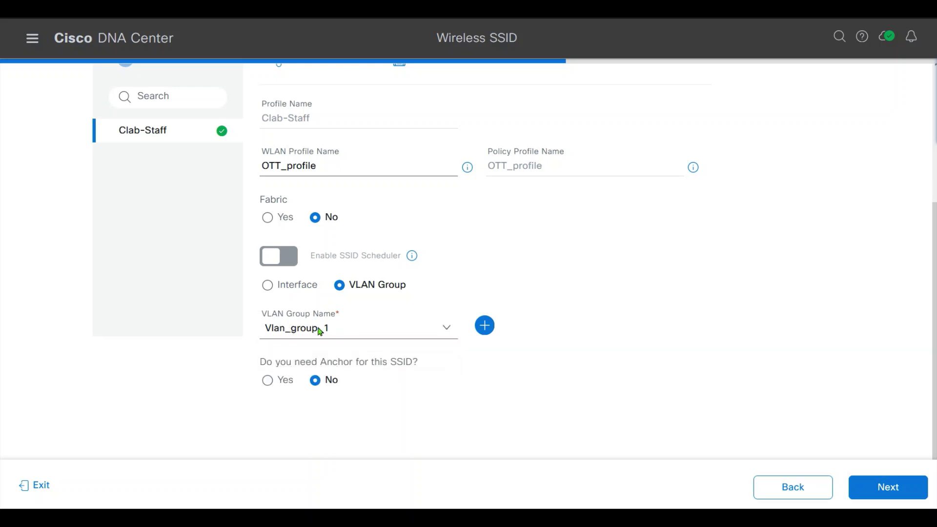
click(284, 290)
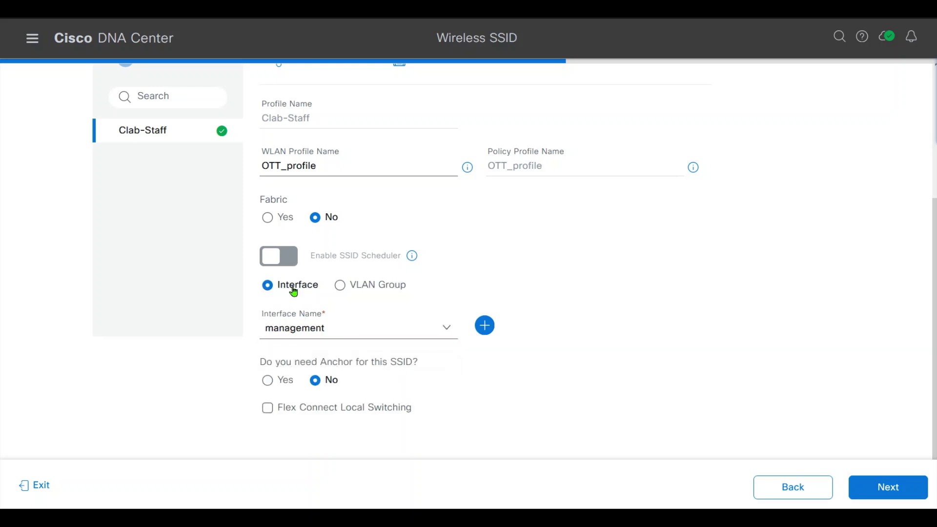
click(340, 287)
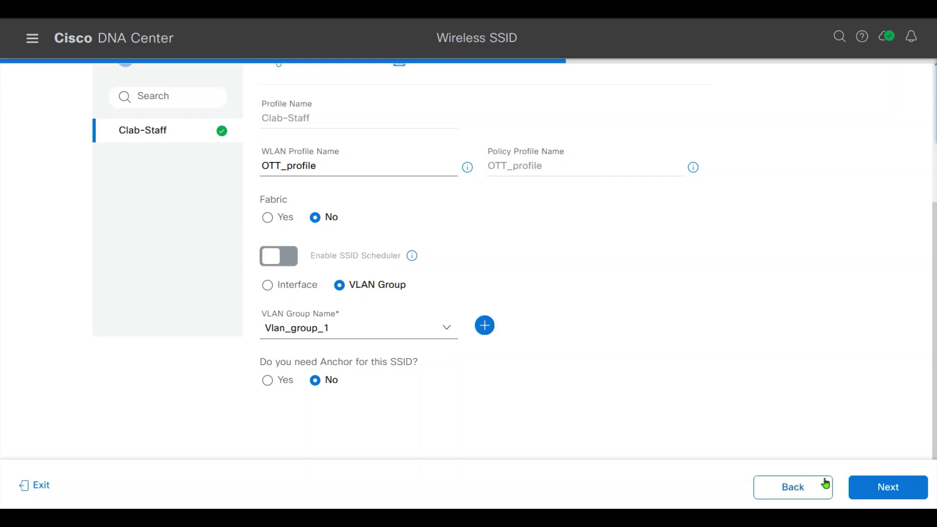
- Decline continuing with unsaved changes and exit the SSID workflow without saving
click(896, 490)
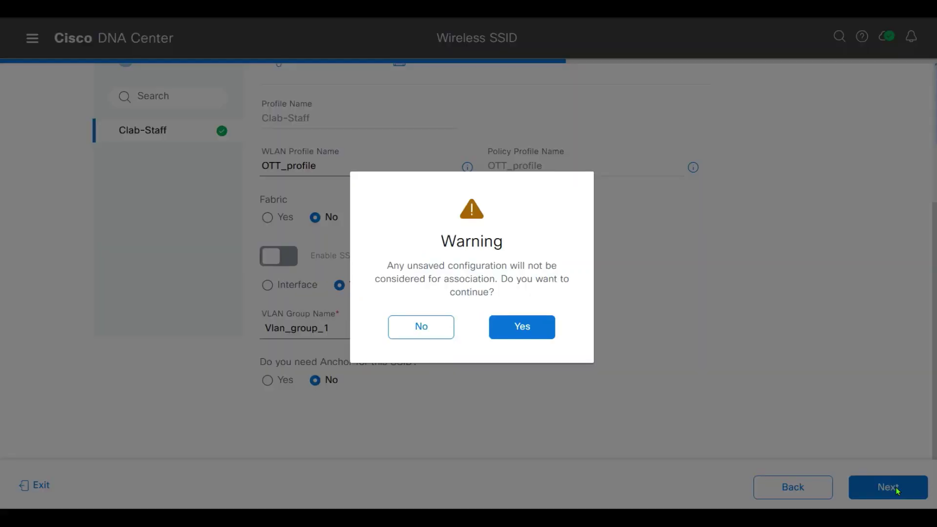
click(421, 326)
click(45, 485)
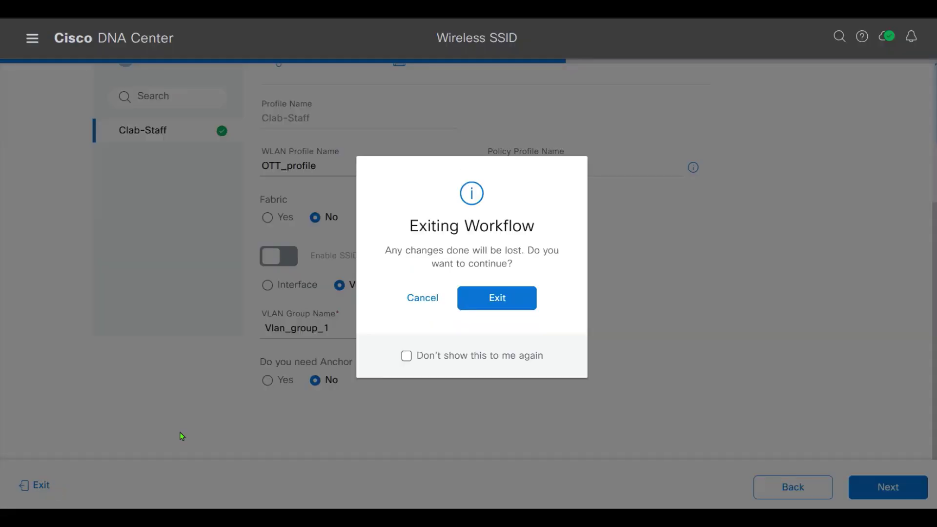
click(484, 304)
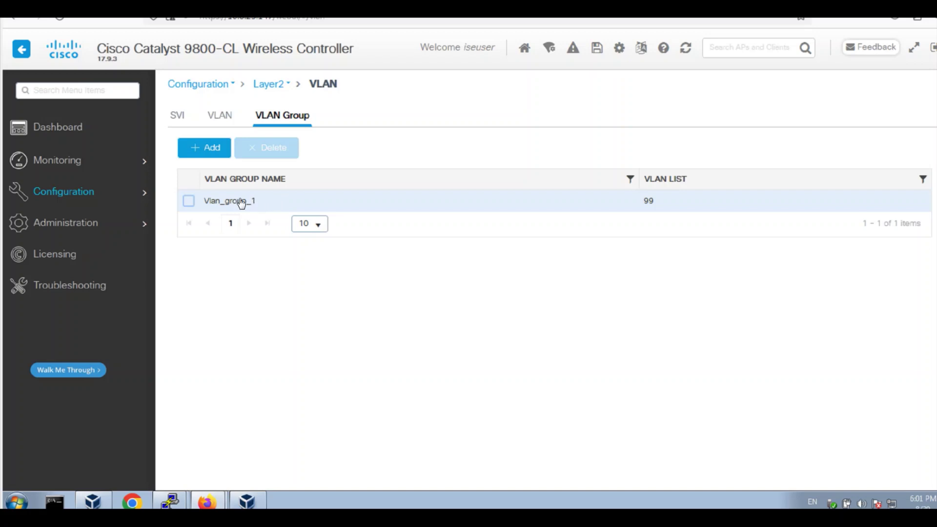
- Open the WLAN list and inspect OTT_profile (ID 19) in Edit WLAN, cancelling without changes
mouse_move(70, 200)
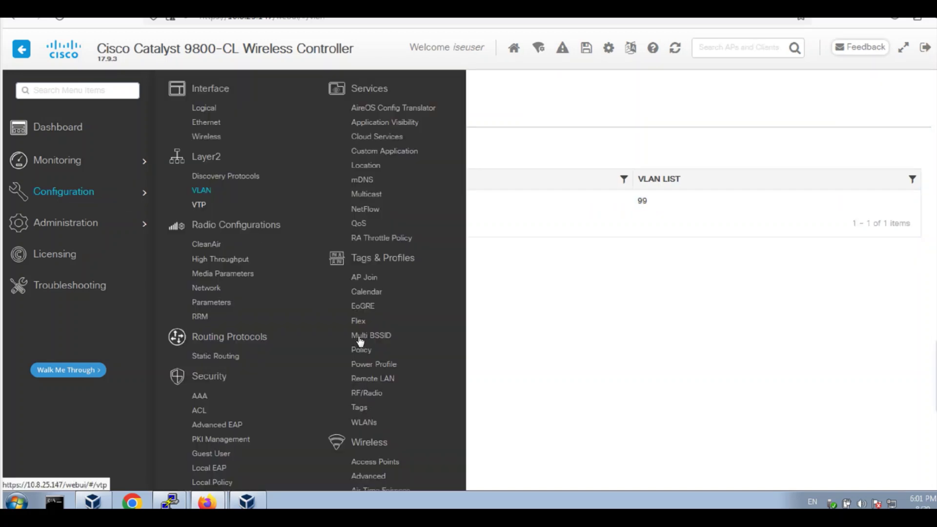
click(368, 423)
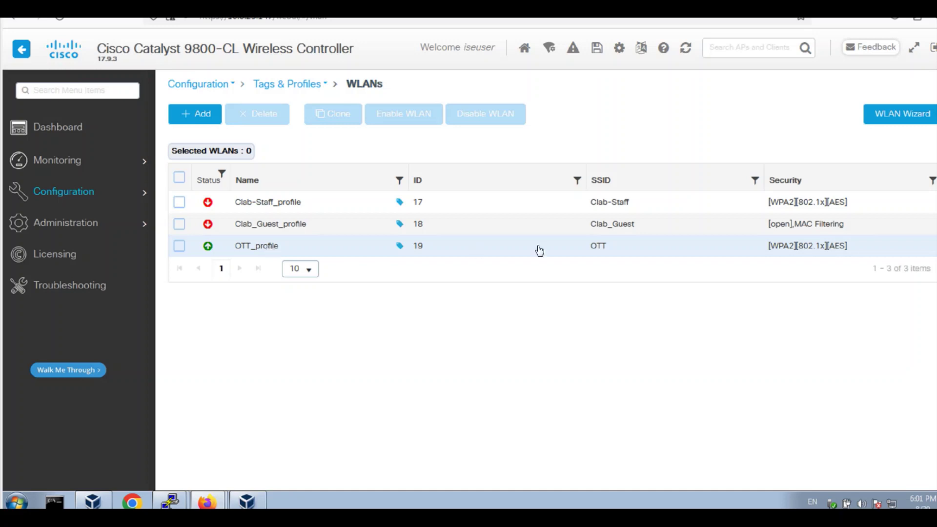
click(311, 253)
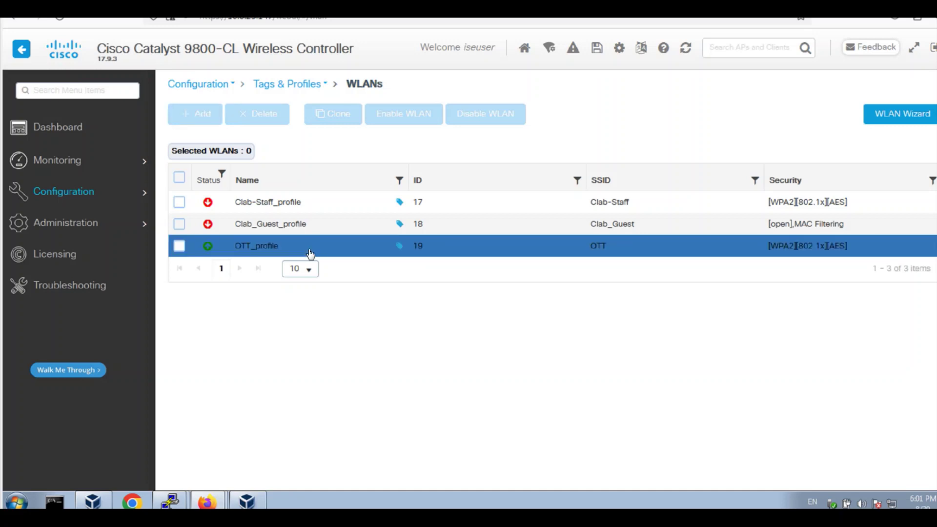
click(442, 471)
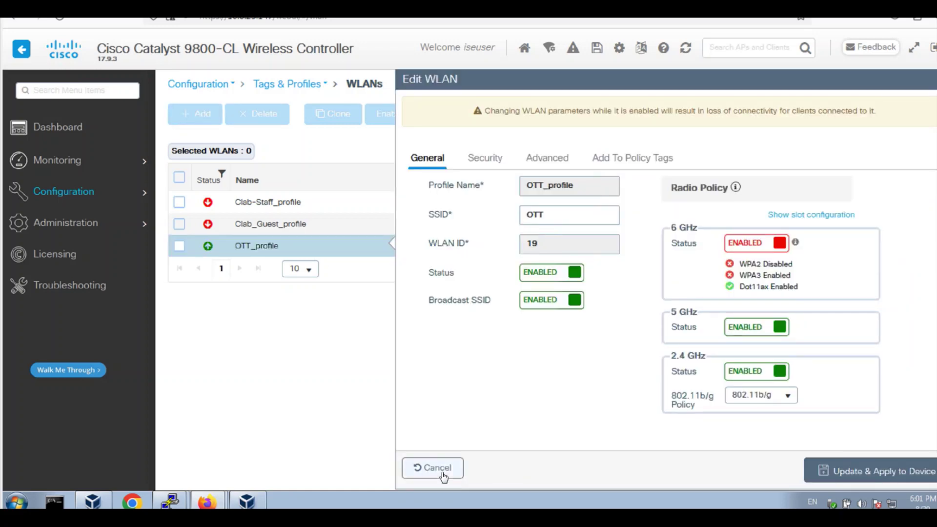
mouse_move(97, 201)
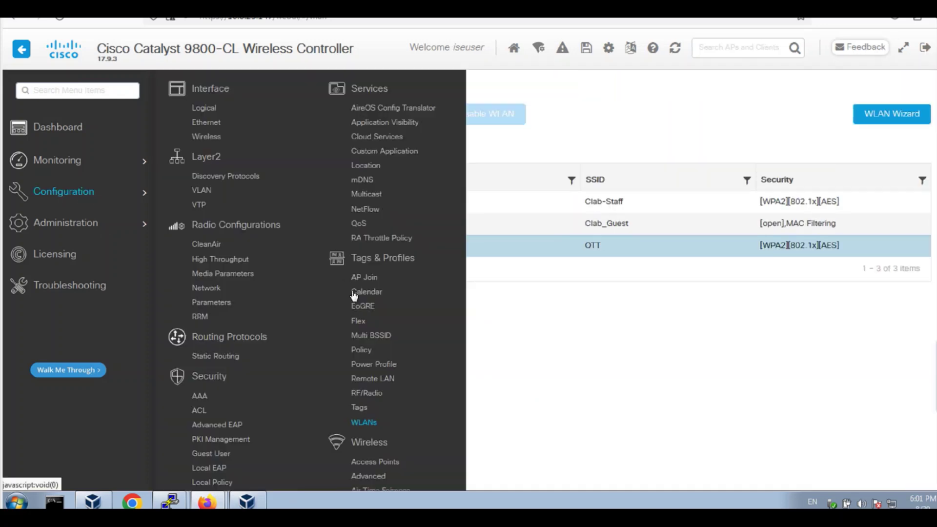
- Open the OTT_profile policy profile, check its Vlan_group_1 access policy, and cancel unchanged
click(362, 350)
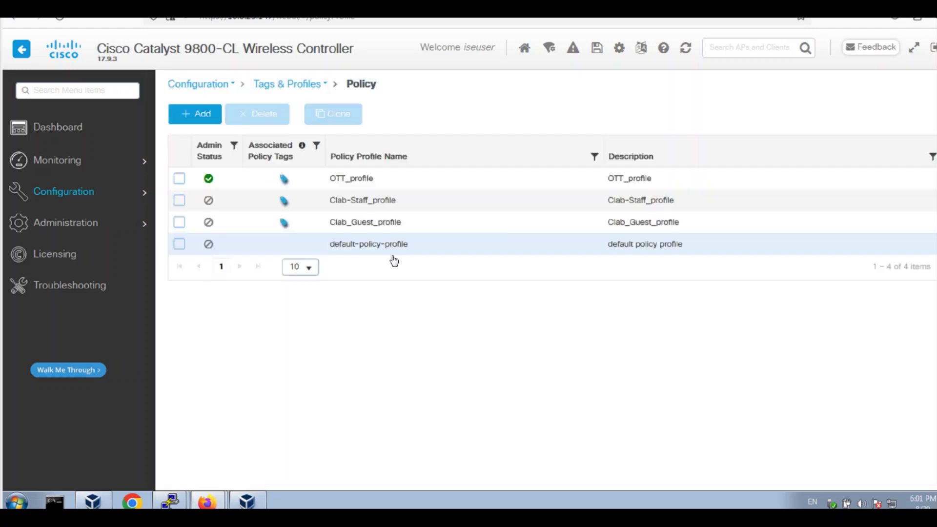
click(352, 185)
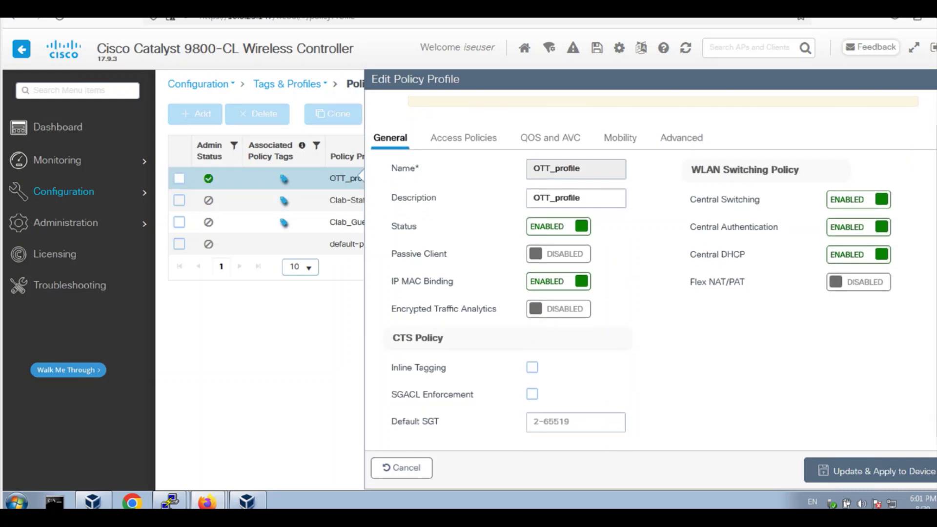
click(458, 140)
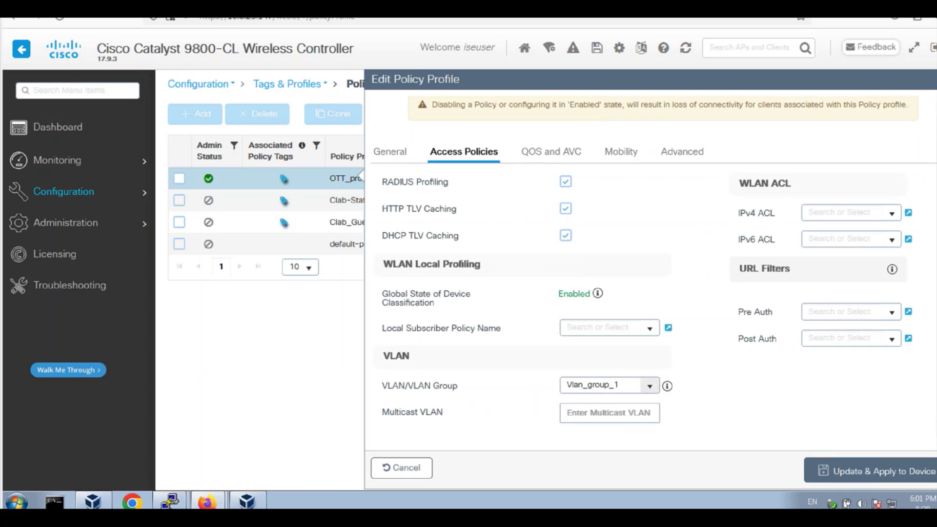
click(397, 469)
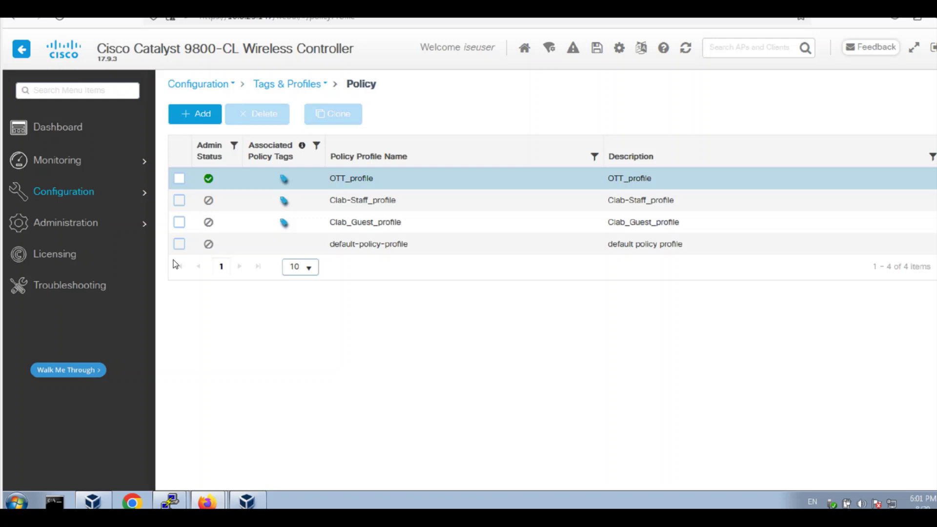
- Go to the Layer2 VLAN settings and select the VLAN 99 entry
click(63, 191)
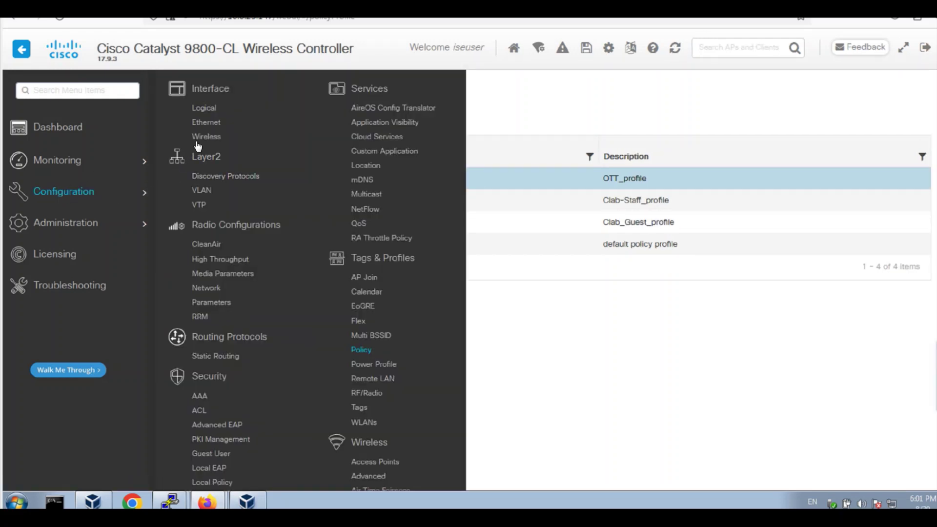
click(202, 191)
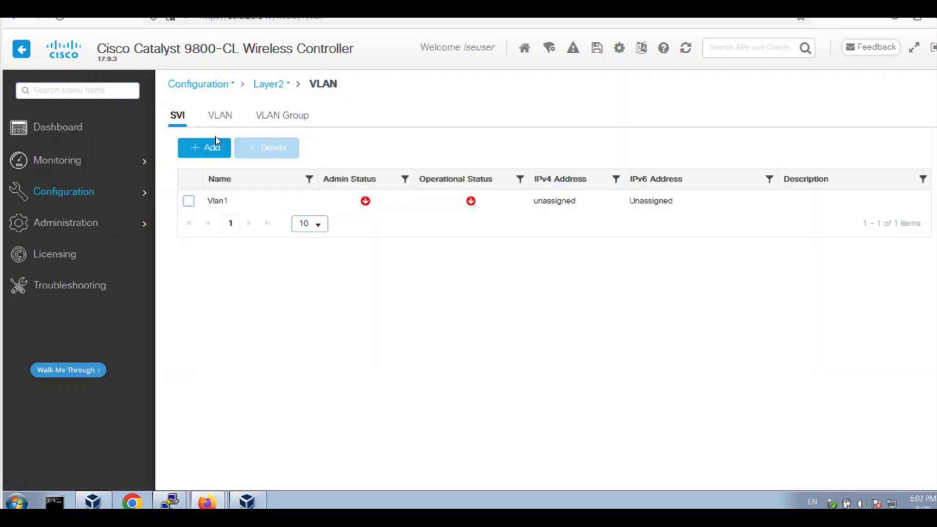
click(222, 118)
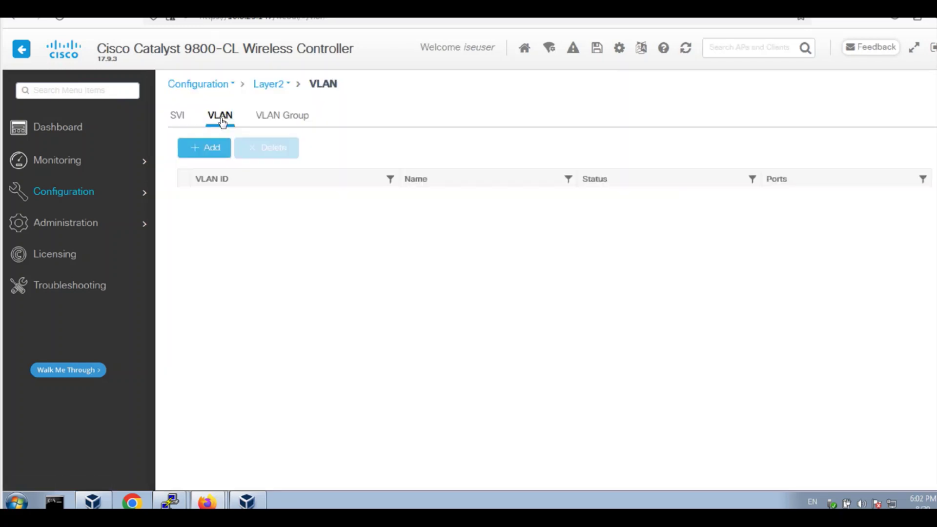
click(263, 218)
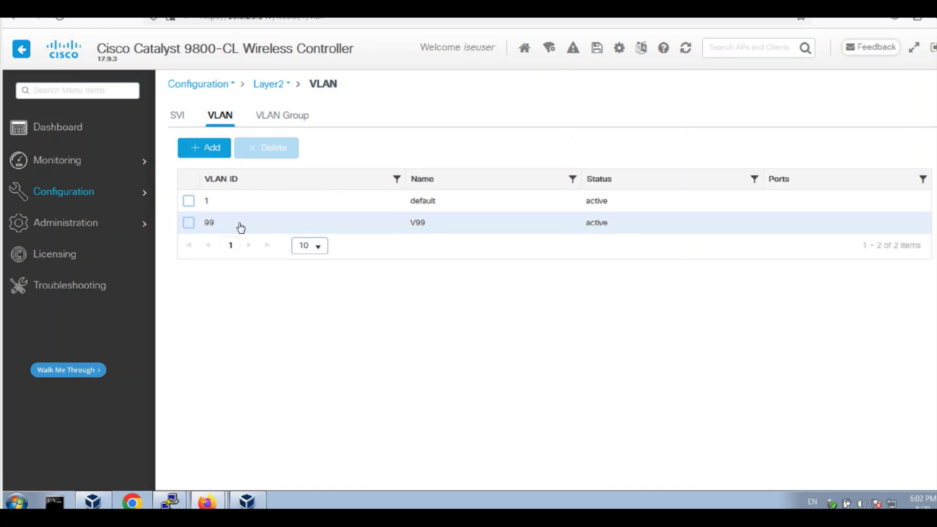
- Prepend 77,88 to Vlan_group_1's VLAN list, making it 77,88,99, and apply to the device
click(269, 117)
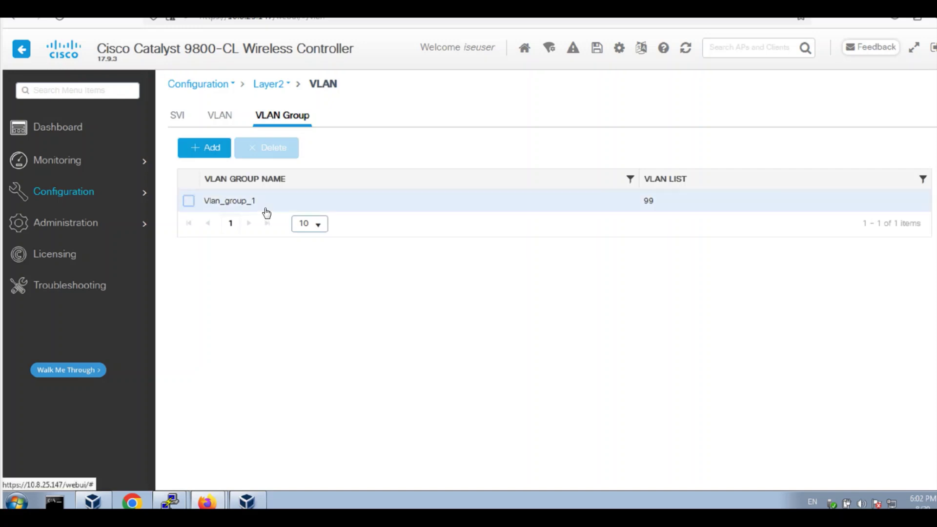
click(266, 211)
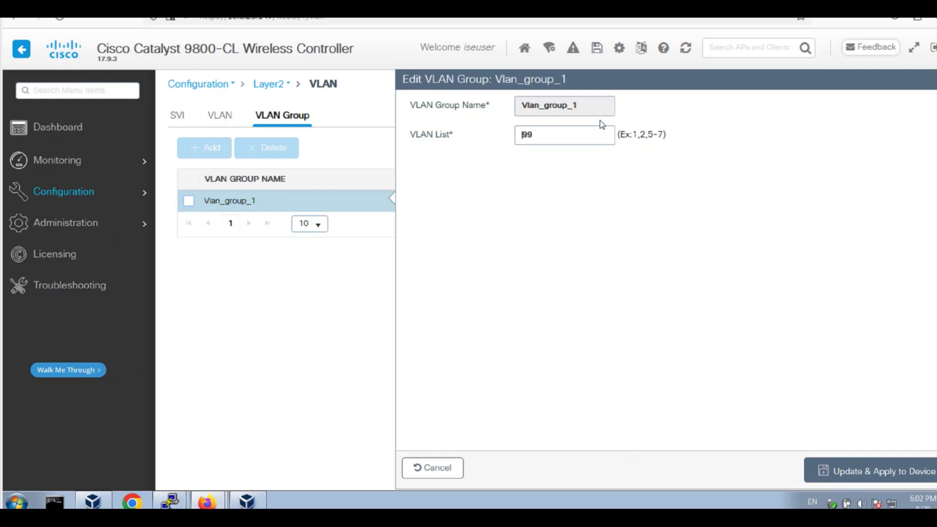
text(77,88,)
click(851, 471)
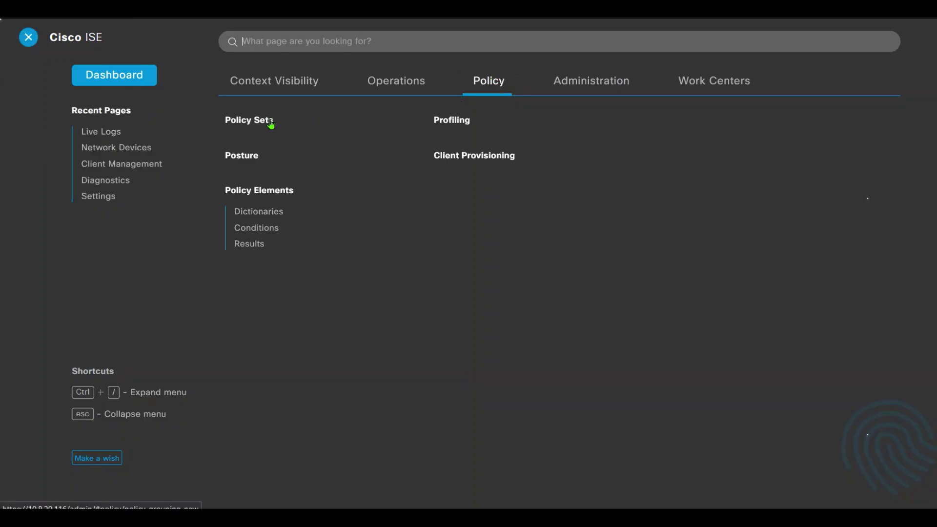
- Open the Default policy set and expand its Authorization Policy rules
click(248, 122)
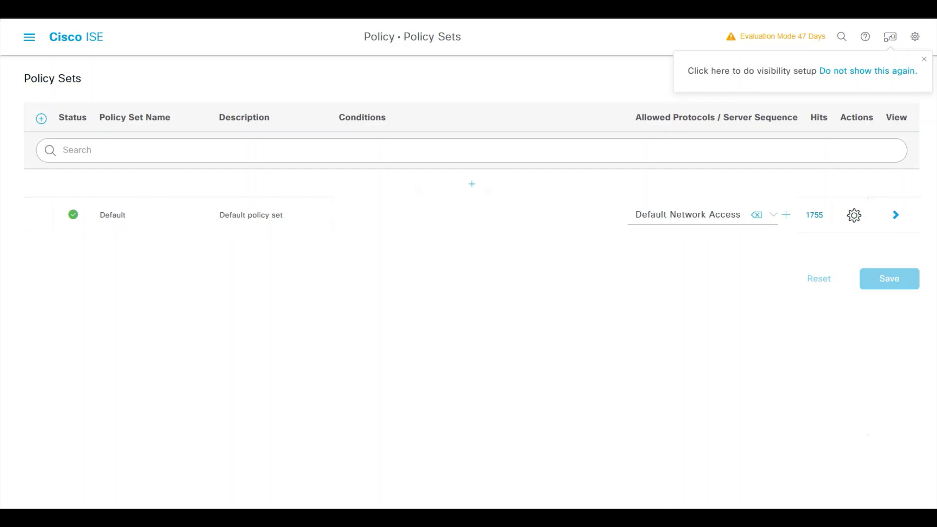
click(924, 60)
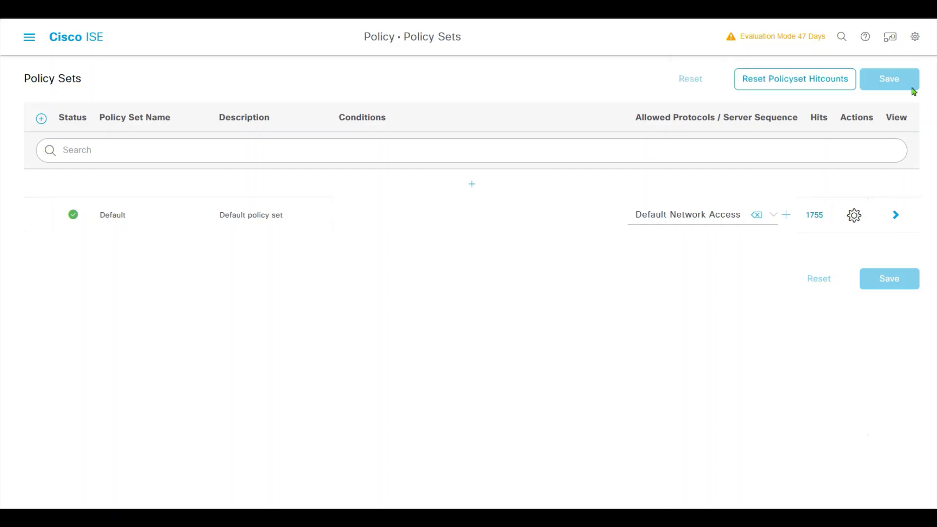
click(897, 217)
click(67, 316)
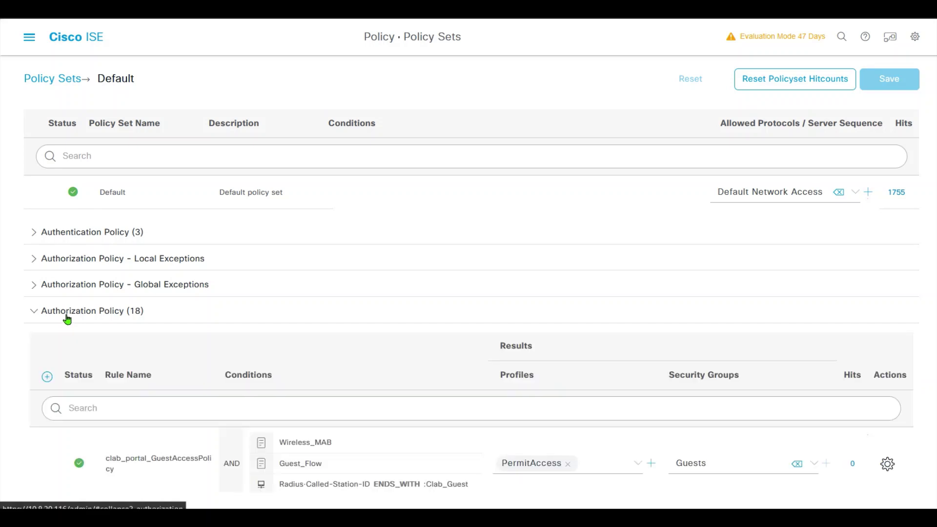
scroll(936, 233, down, 5)
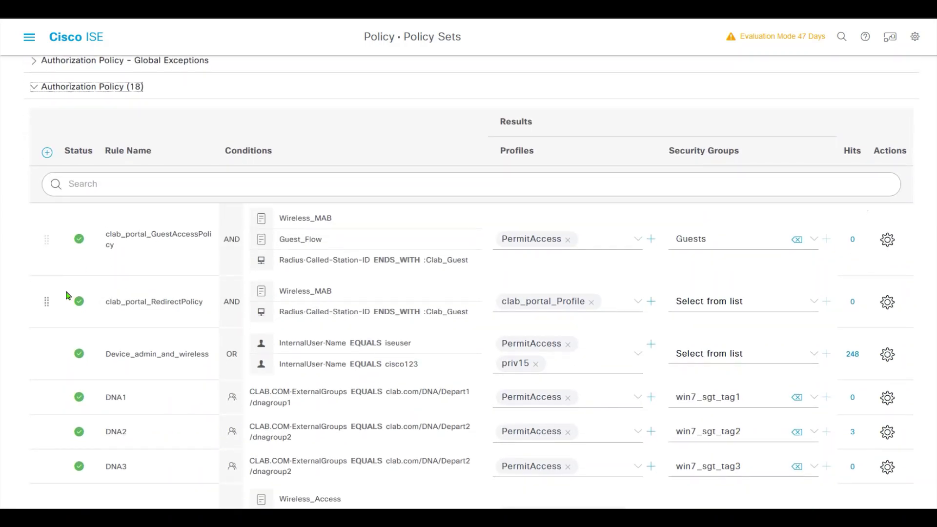
click(5, 335)
scroll(469, 293, up, 5)
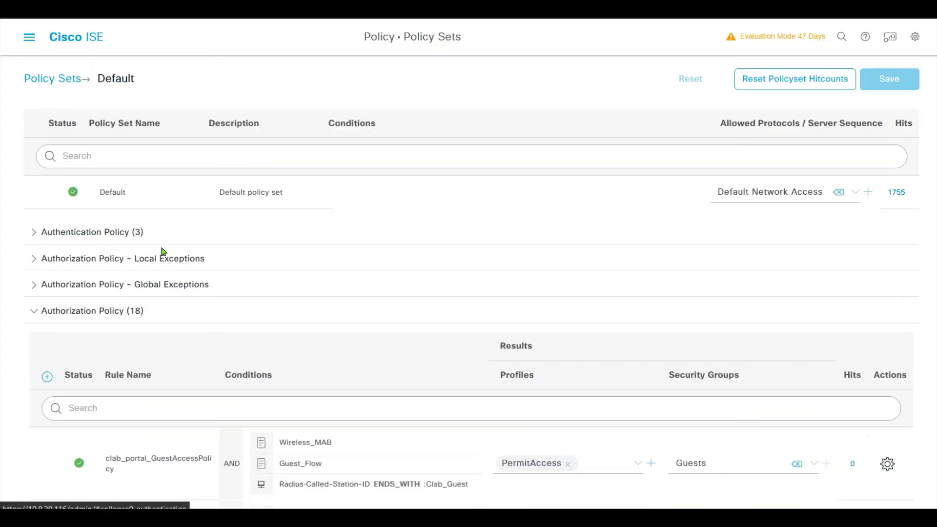
- Expand the Authentication Policy to review the MAB, Dot1X and Default rules
click(34, 233)
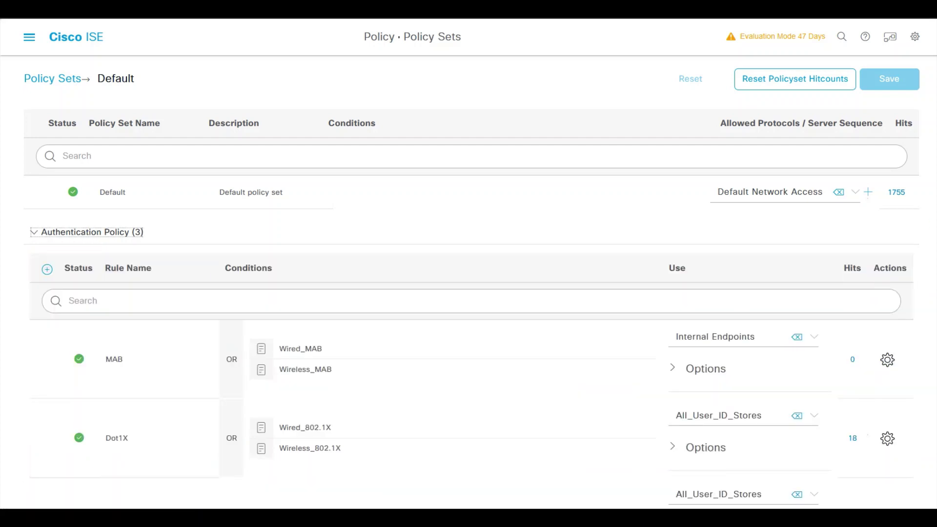
scroll(936, 204, down, 4)
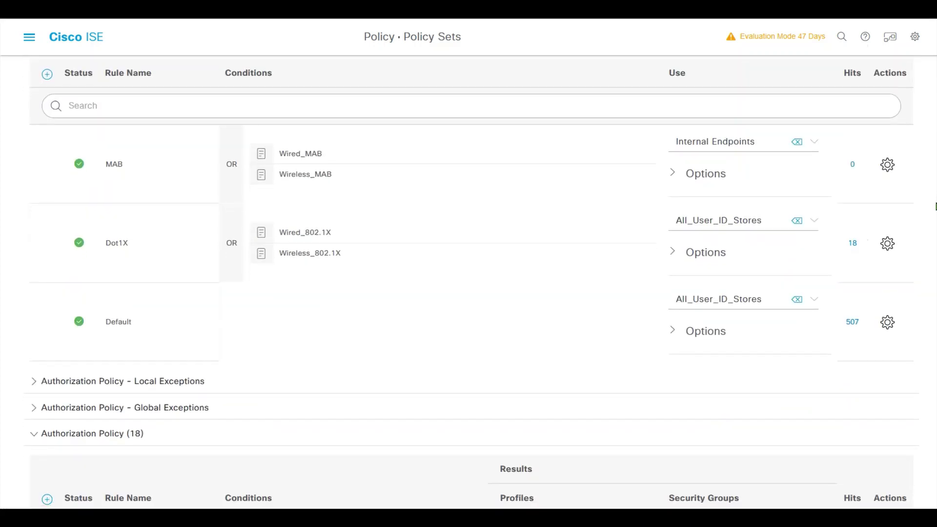
scroll(936, 202, up, 1)
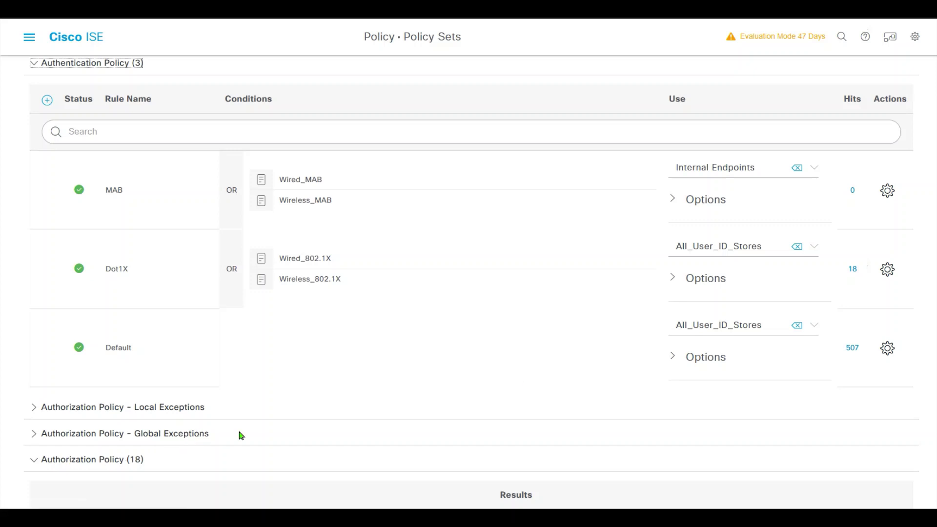
scroll(935, 204, down, 7)
scroll(469, 286, down, 1)
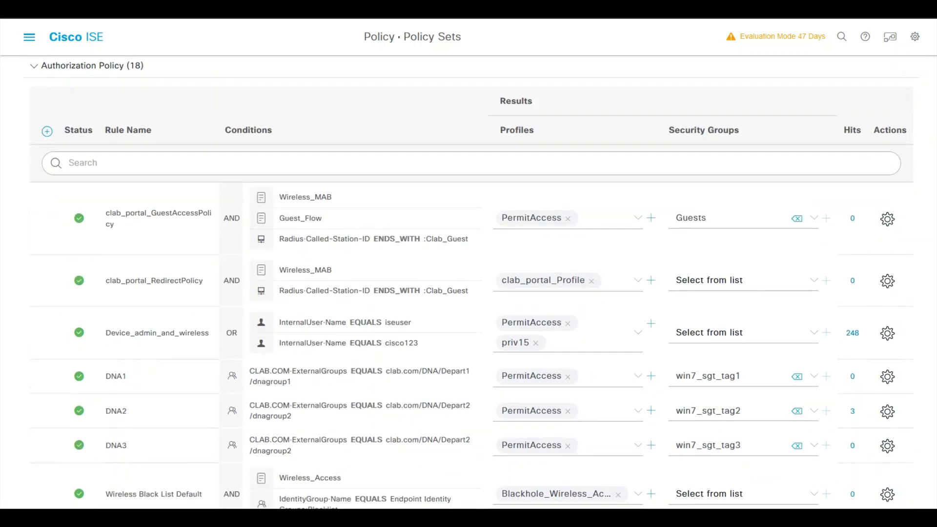
scroll(469, 285, up, 1)
click(887, 253)
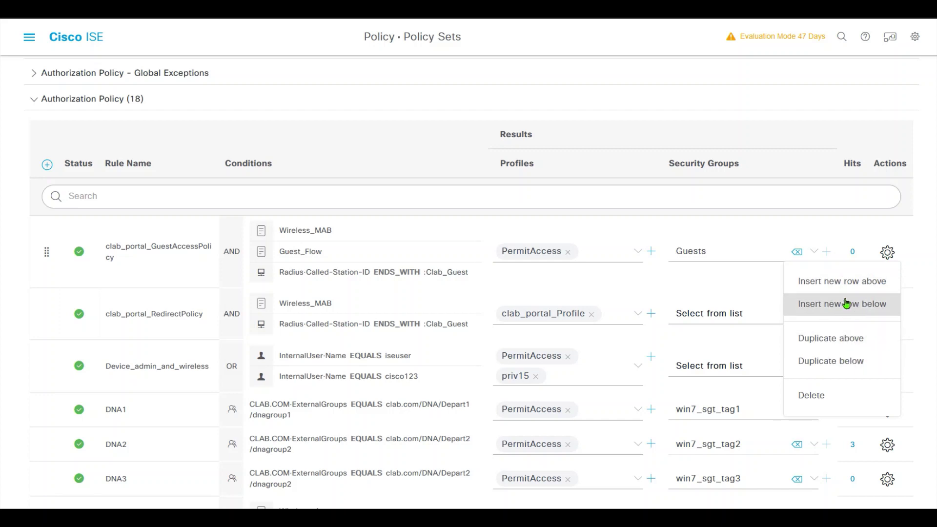
- Insert a new top authorization rule named OTT_Wireless and open Conditions Studio for it
click(853, 287)
triple_click(149, 230)
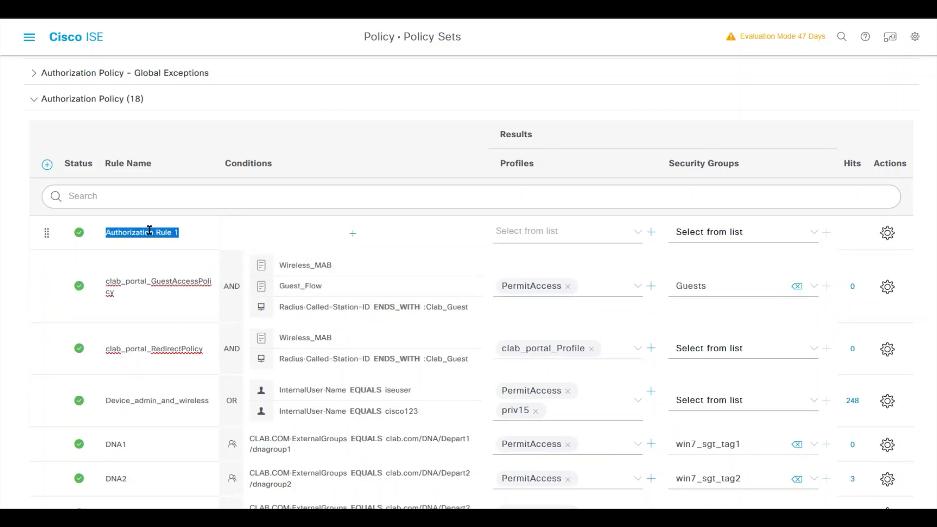
text(TT_Wireless)
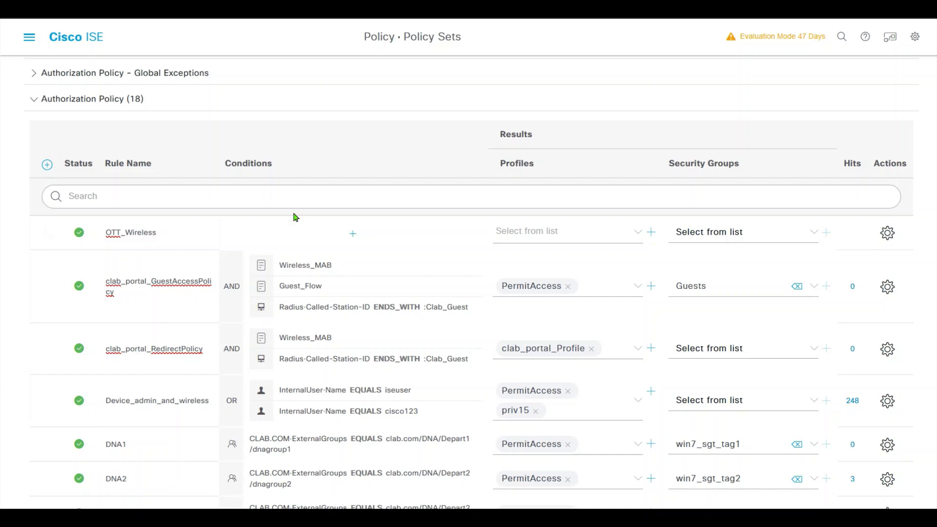
click(356, 237)
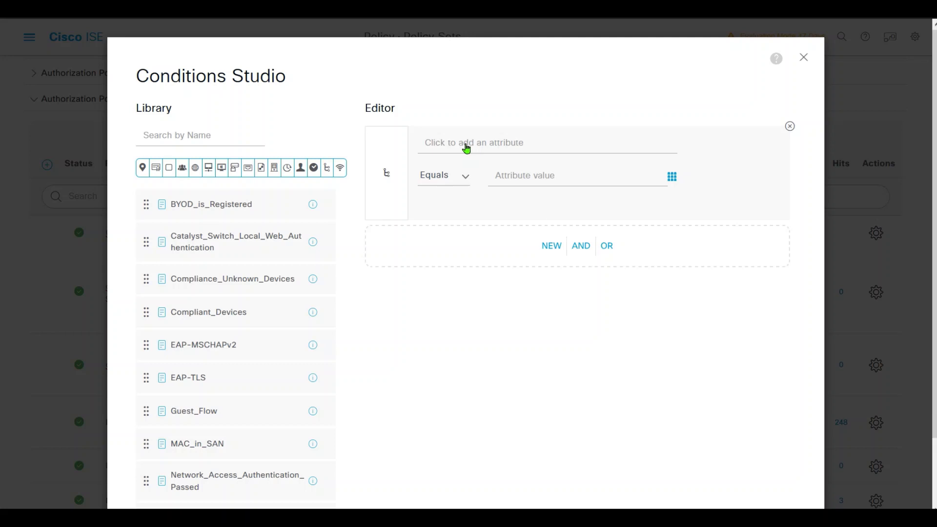
- Build the condition Wireless_802.1X AND InternalUser IdentityGroup equals iseusergroup
click(467, 149)
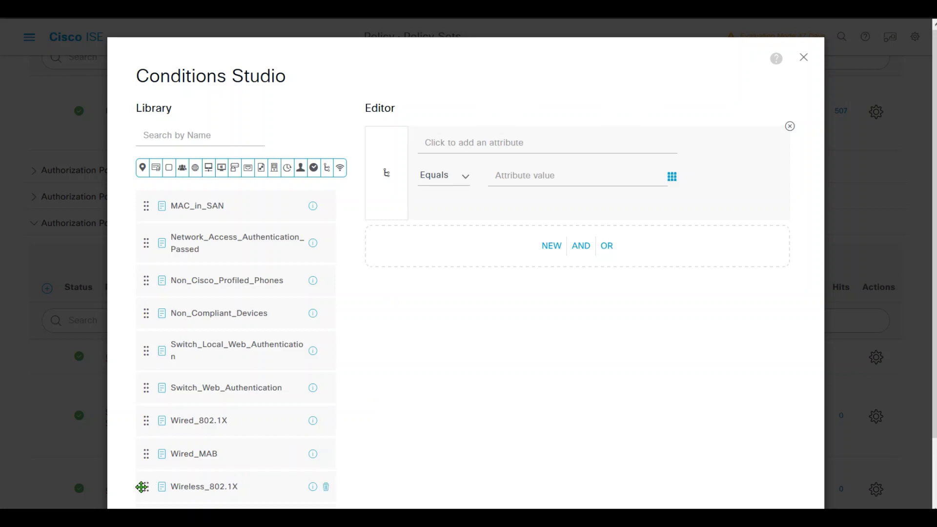
drag(142, 485, 391, 146)
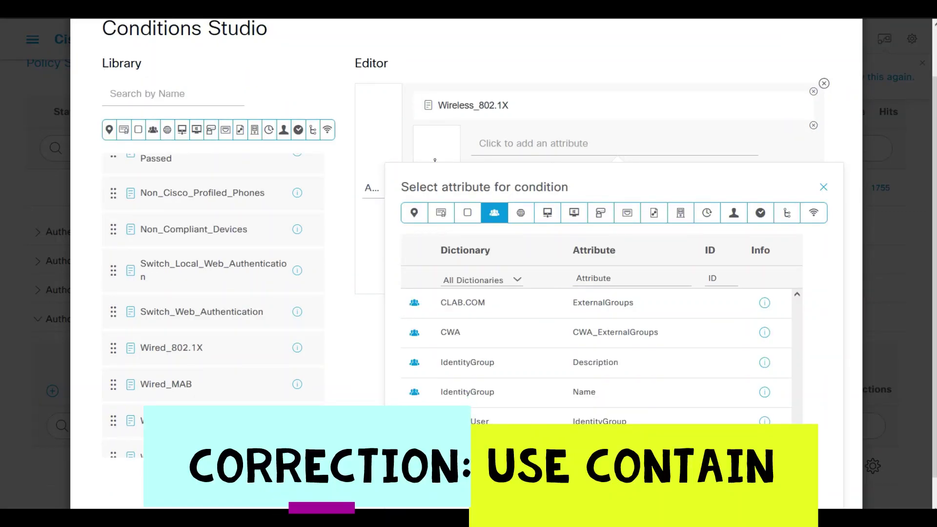
click(599, 421)
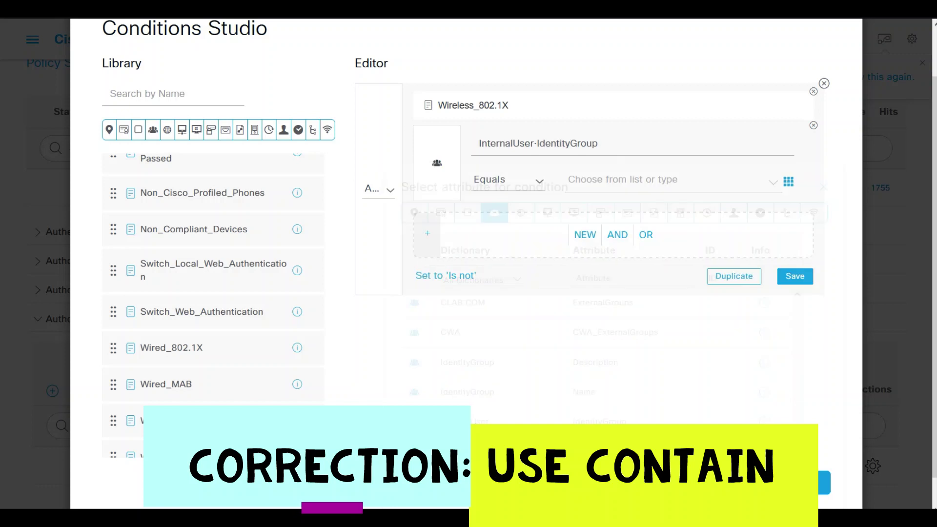
click(610, 180)
drag(816, 233, 816, 288)
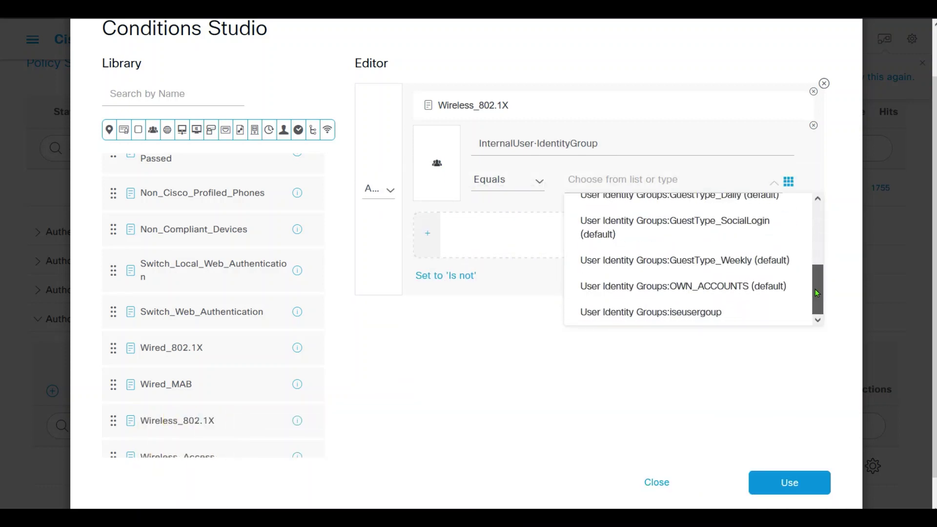
click(705, 317)
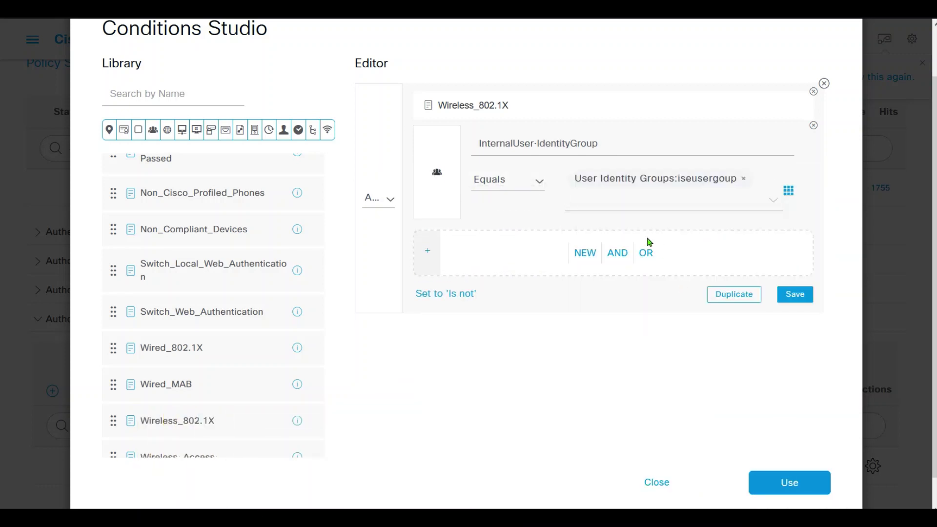
- Add a WiFi Normalised Radius SSID equals OTT condition and apply the conditions to OTT_Wireless
click(617, 260)
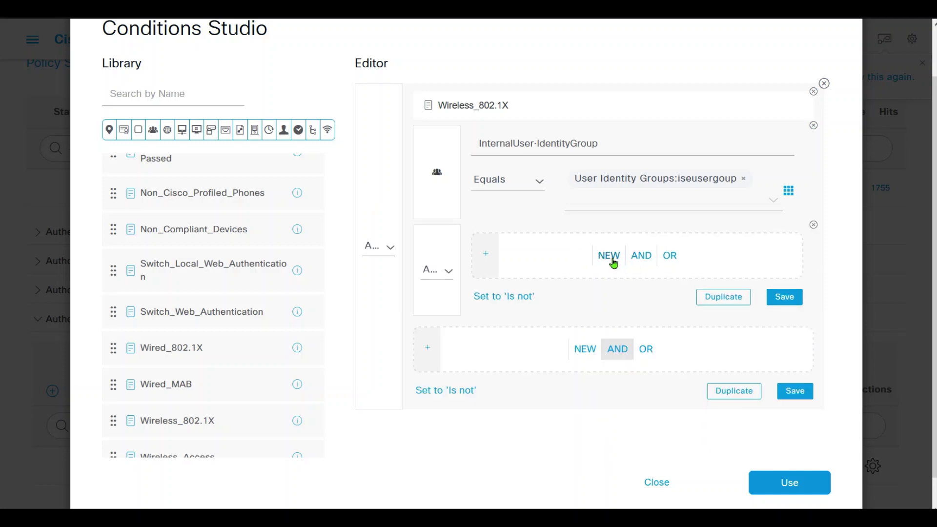
click(610, 257)
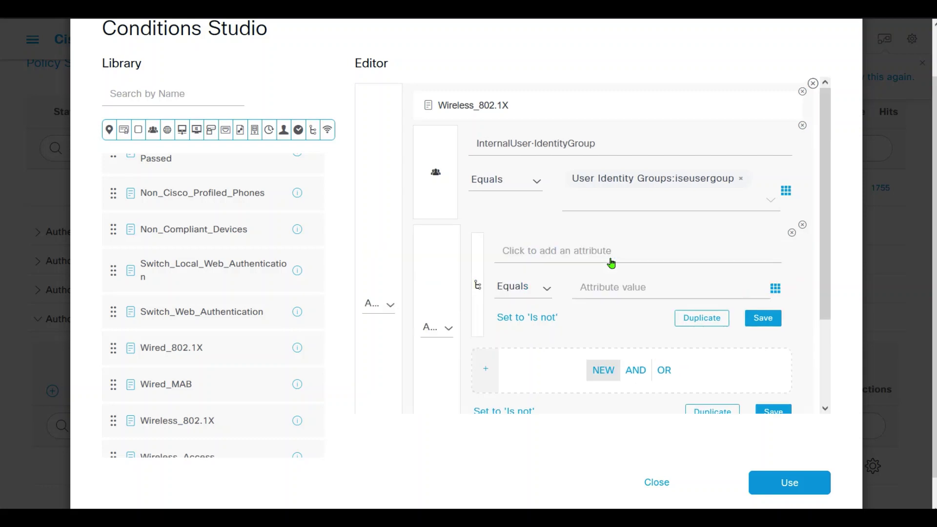
click(602, 255)
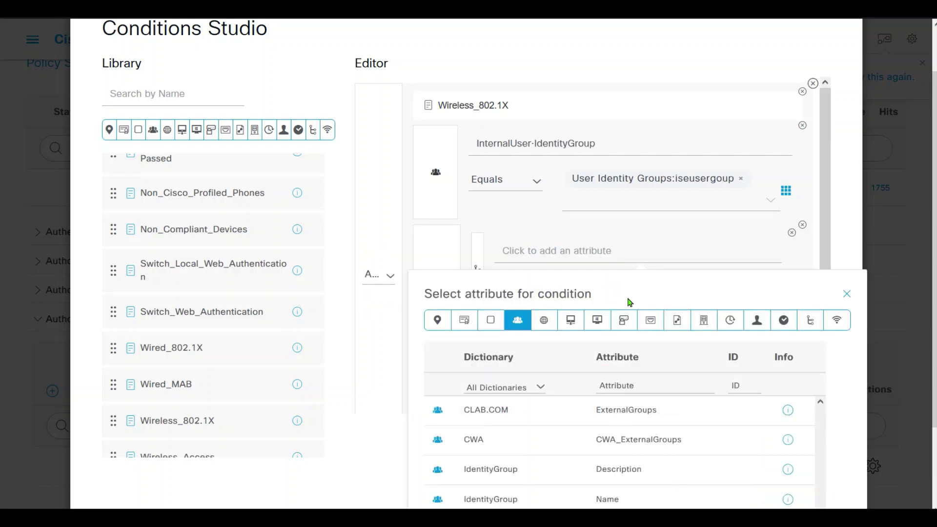
click(835, 323)
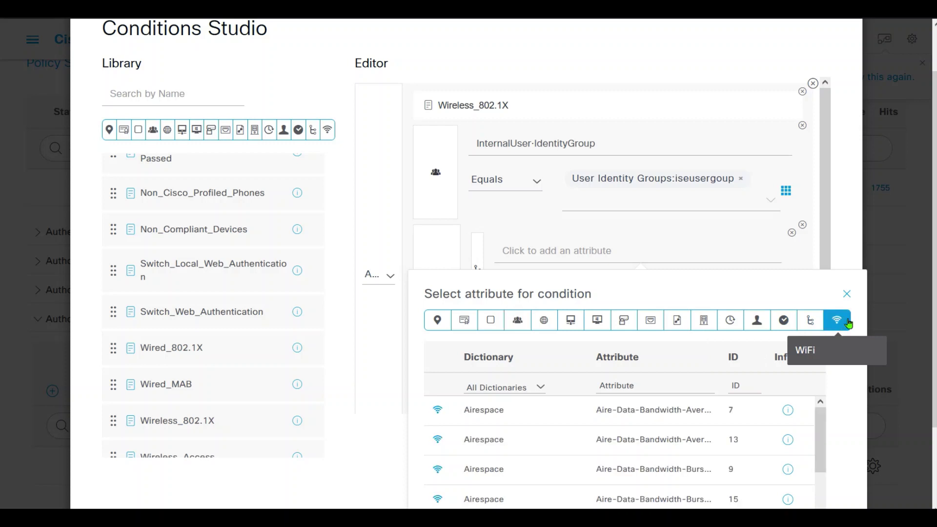
drag(933, 270, 933, 346)
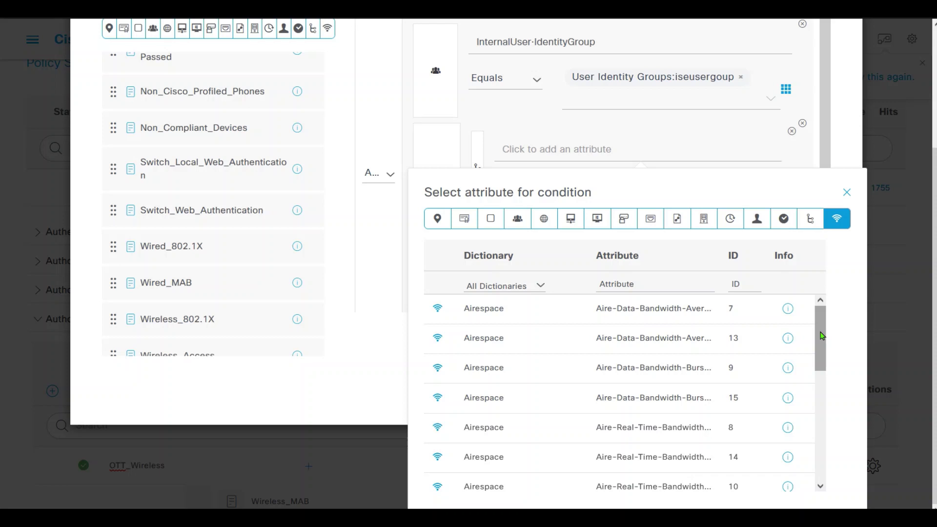
drag(820, 337, 823, 454)
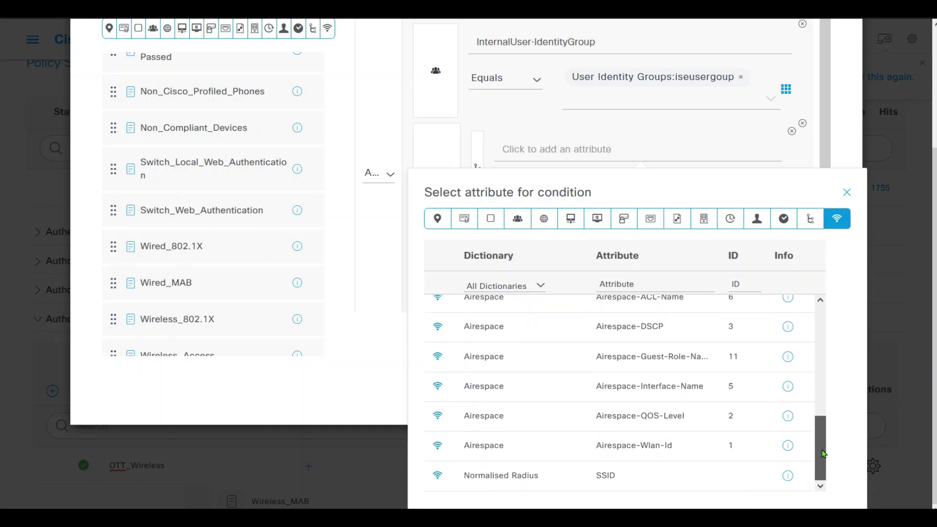
click(613, 473)
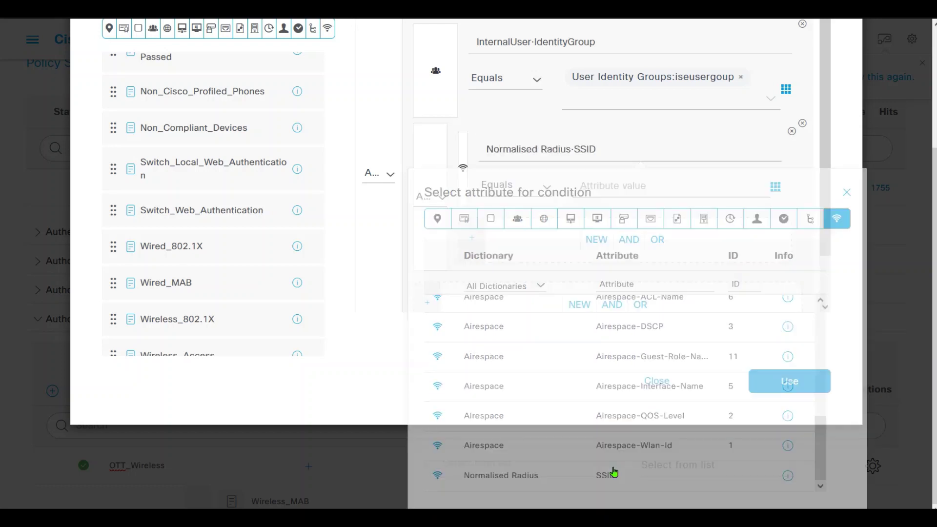
click(642, 257)
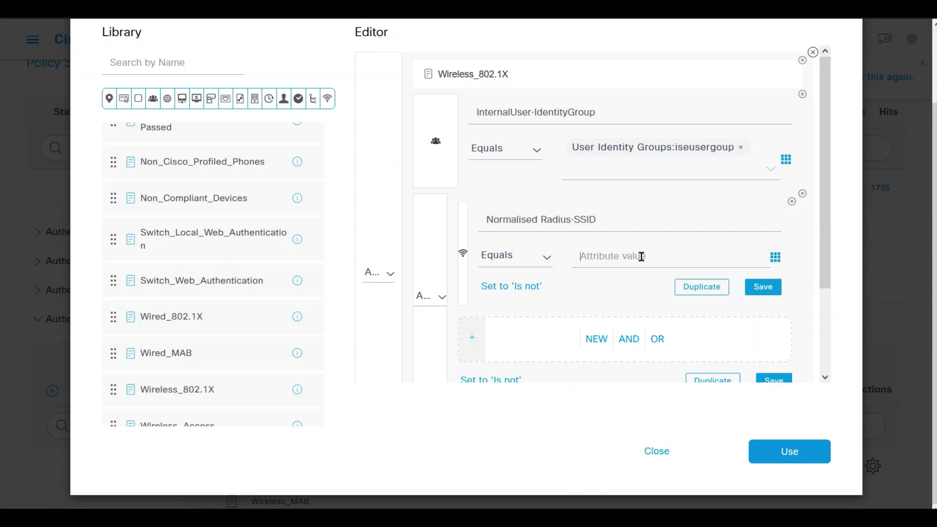
text(OTT)
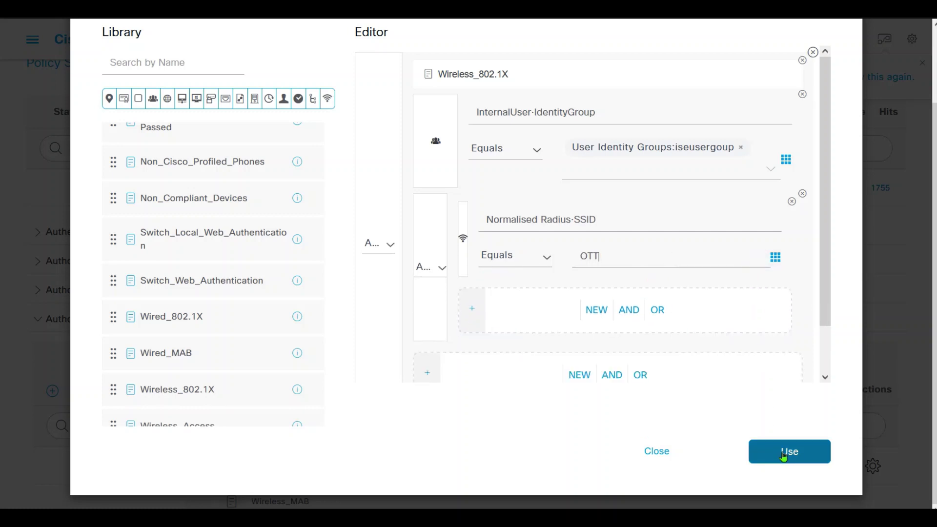
click(783, 458)
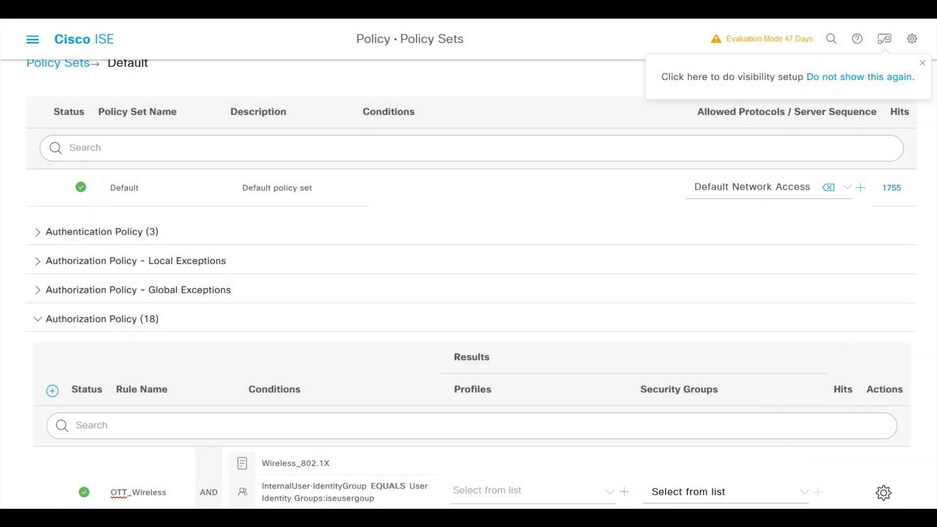
- Assign the PermitAccess profile to OTT_Wireless and save the Default policy set
scroll(468, 283, down, 3)
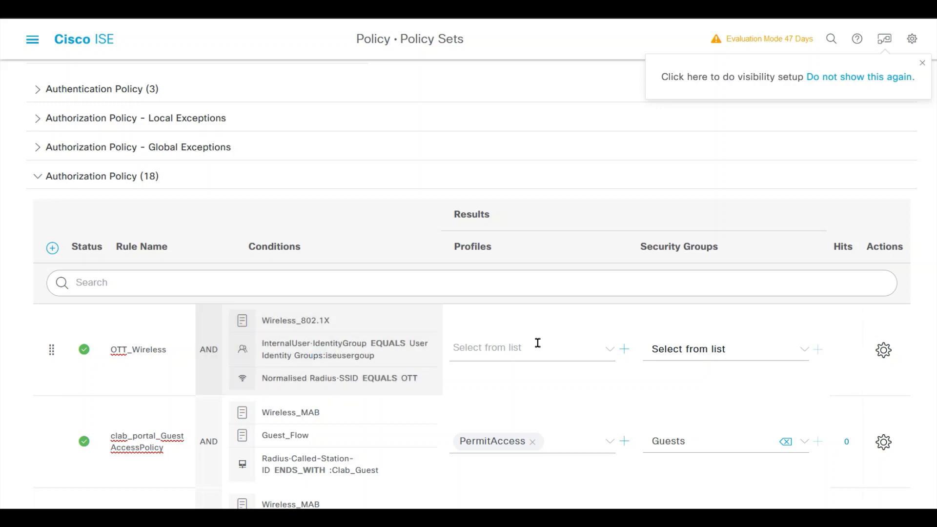
click(520, 348)
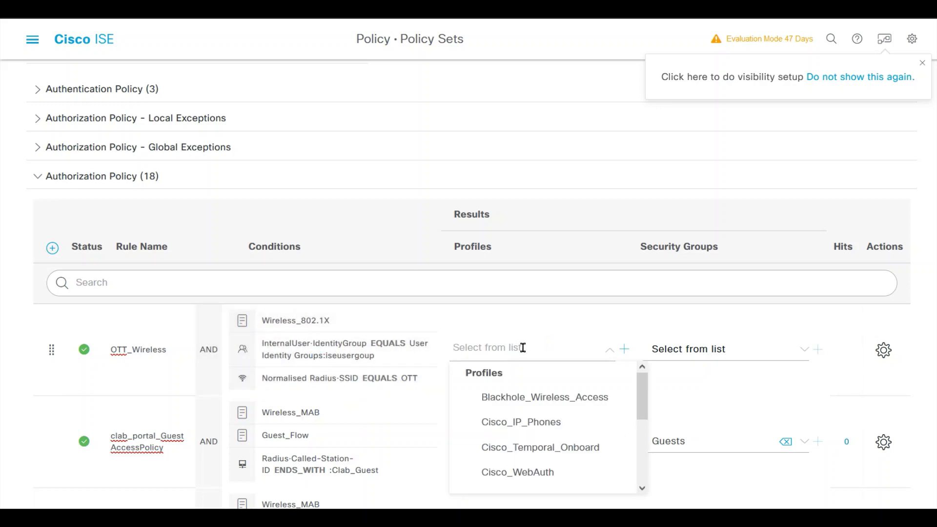
text(permit)
click(512, 396)
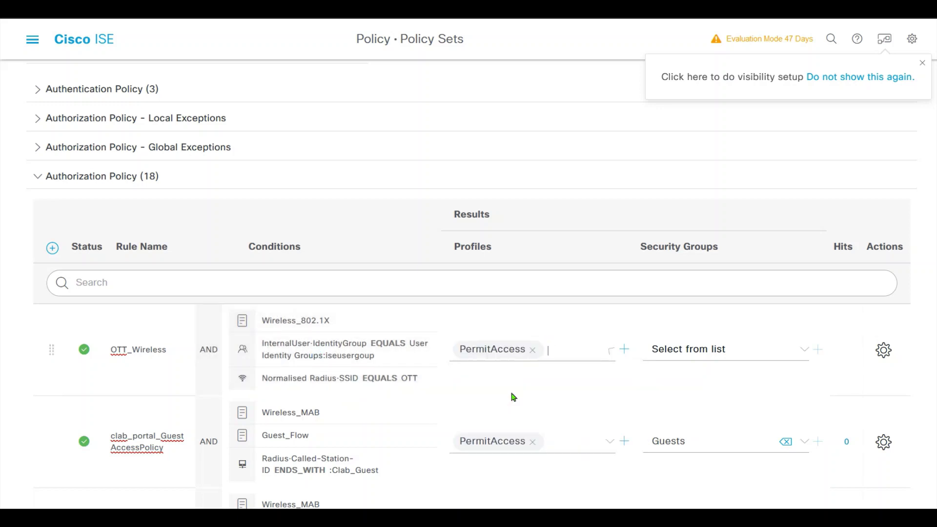
scroll(914, 288, down, 20)
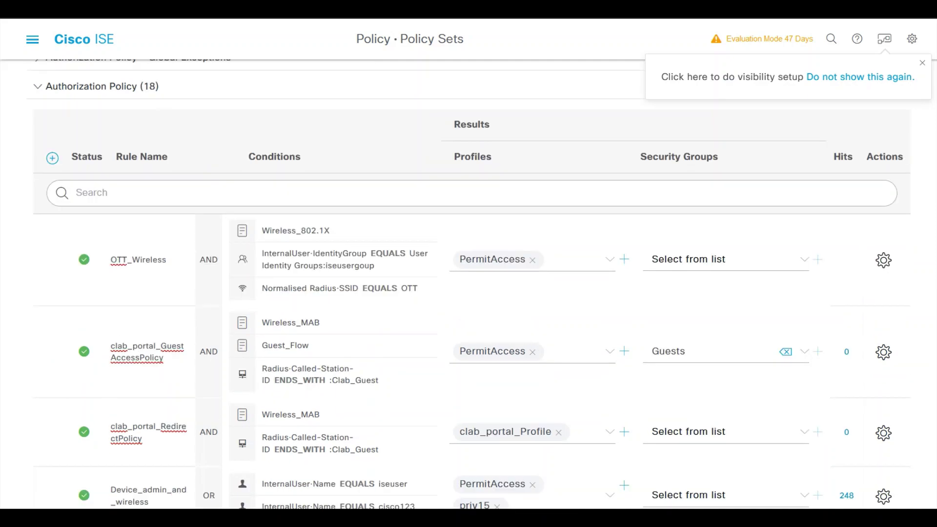
click(896, 488)
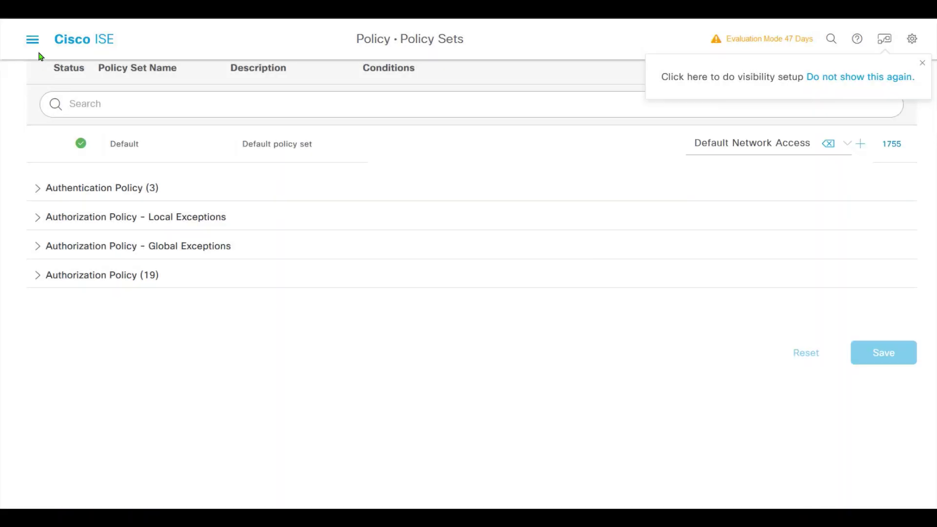
- Open iseusergoup under Administration > Identity Management > User Identity Groups to view its two users
click(32, 39)
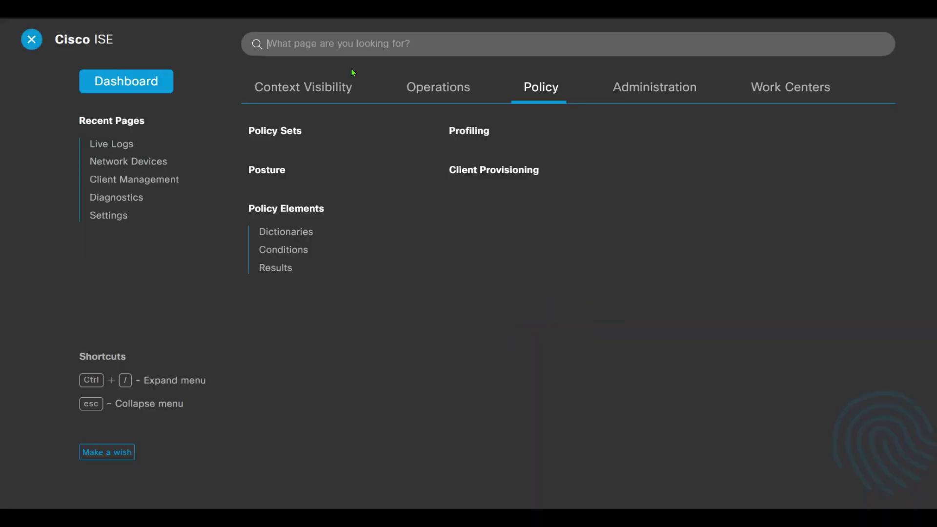
click(634, 90)
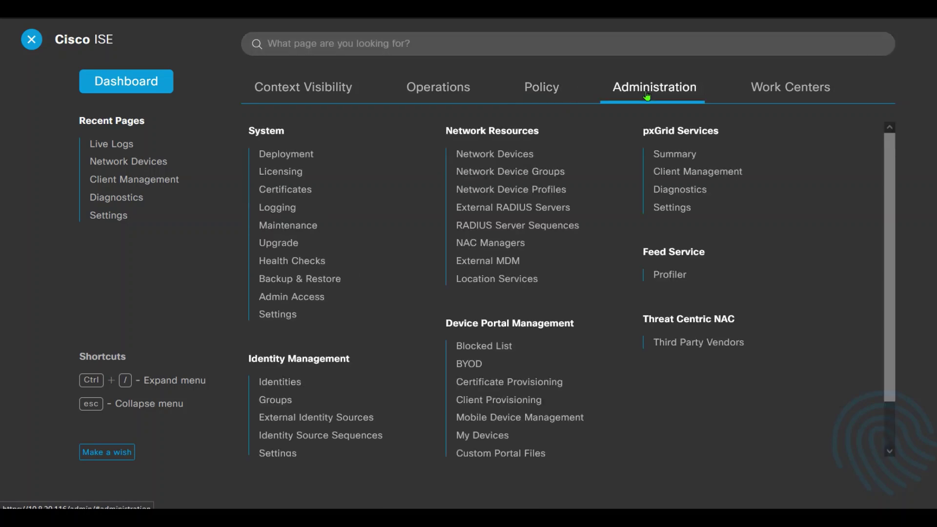
click(285, 409)
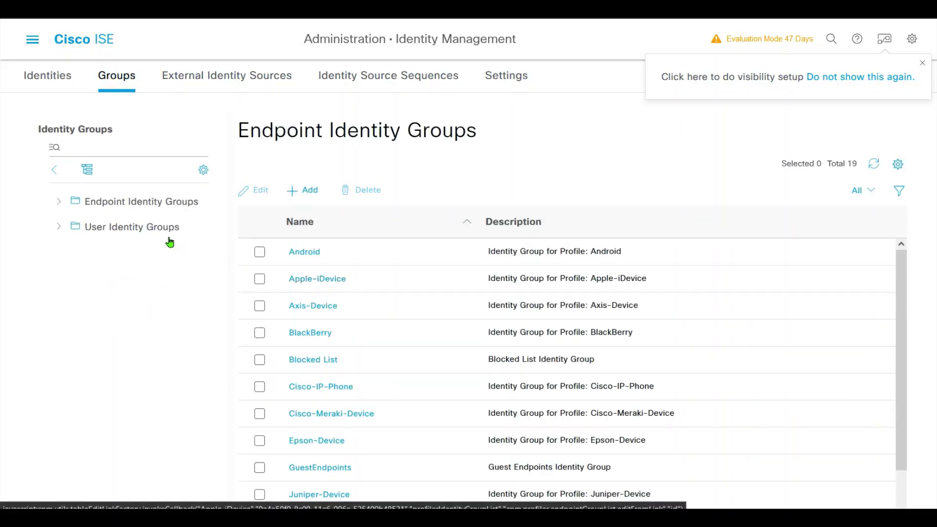
click(146, 228)
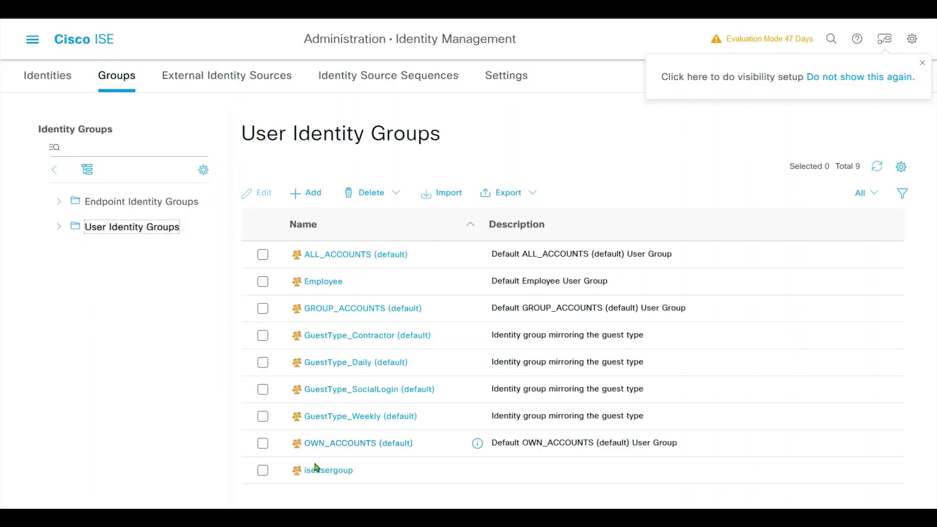
click(315, 470)
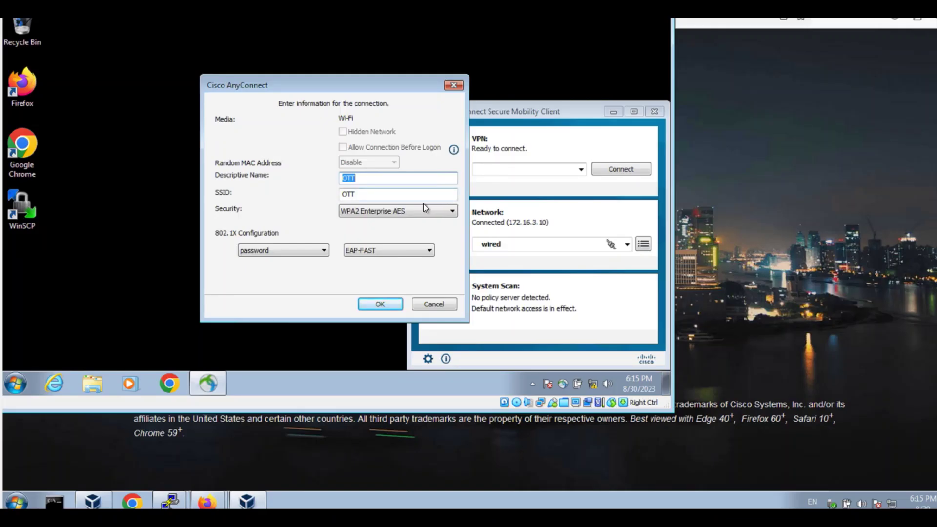
- Switch the OTT connection's EAP method to PEAP and sign in with the user's username and password
click(374, 252)
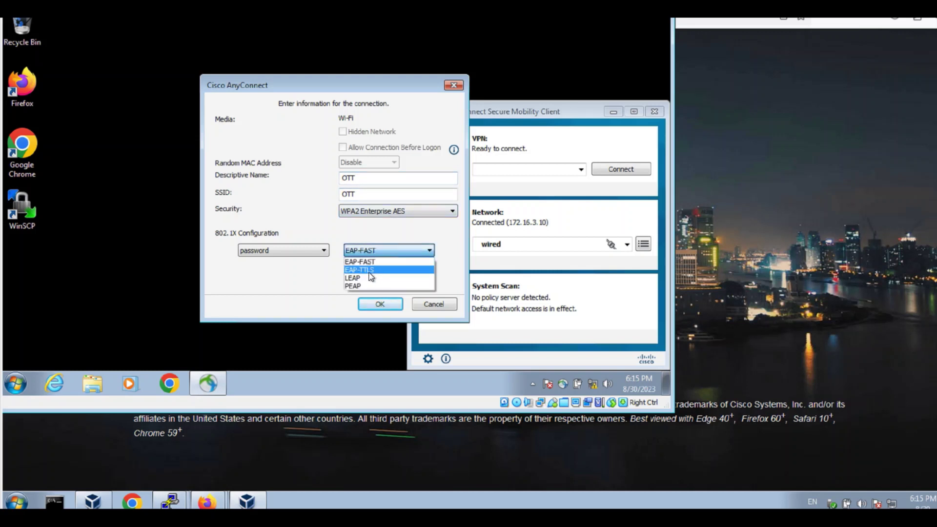
click(367, 289)
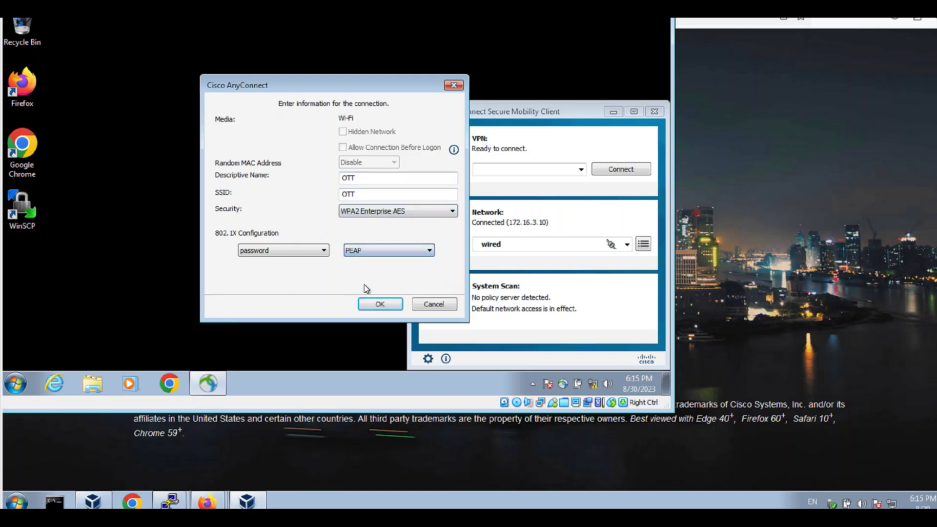
click(381, 305)
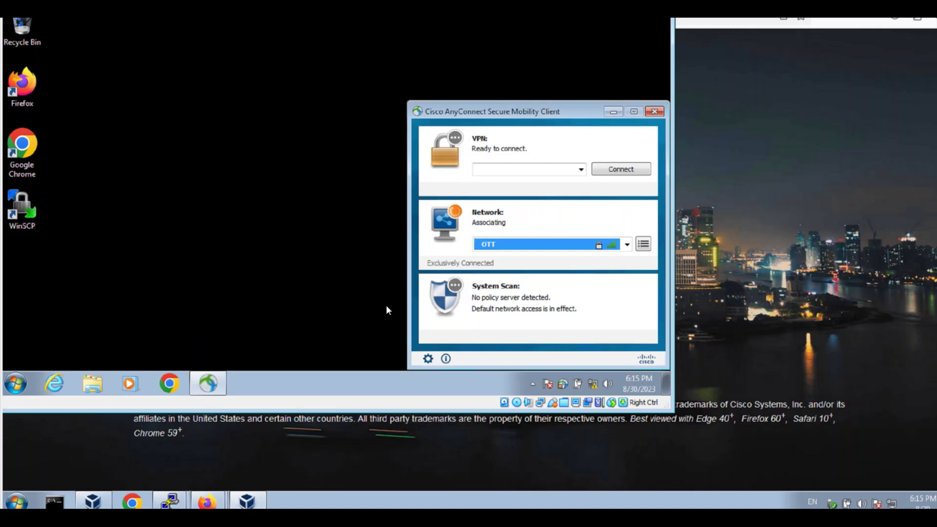
text(cisco)
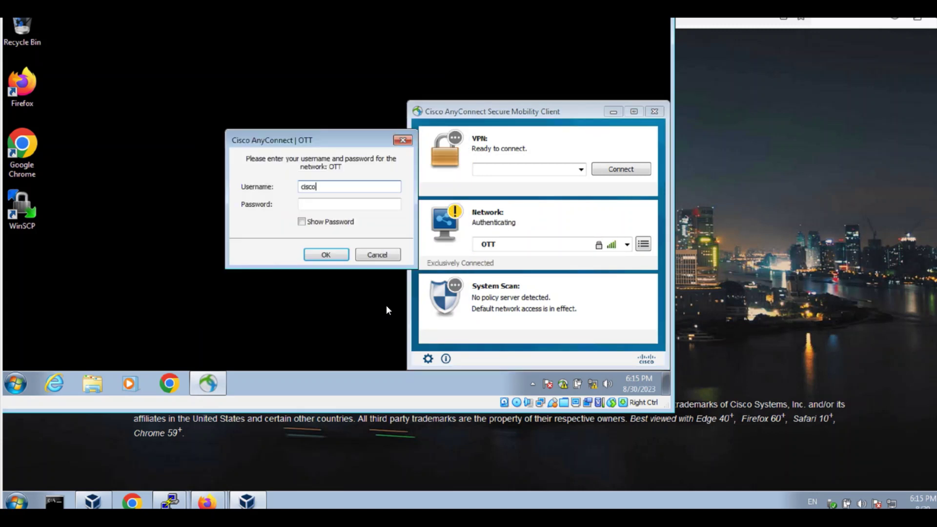
text(123)
key(Tab)
text(****)
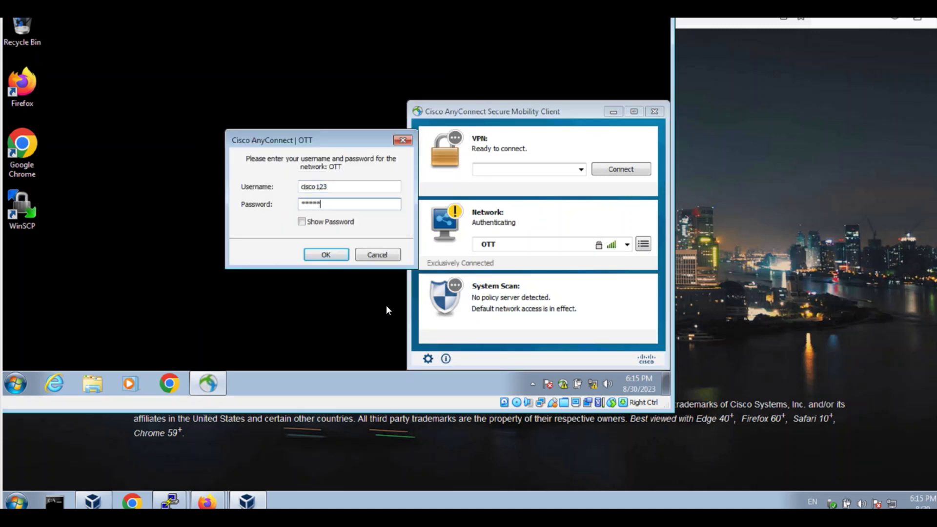
text(****)
click(326, 259)
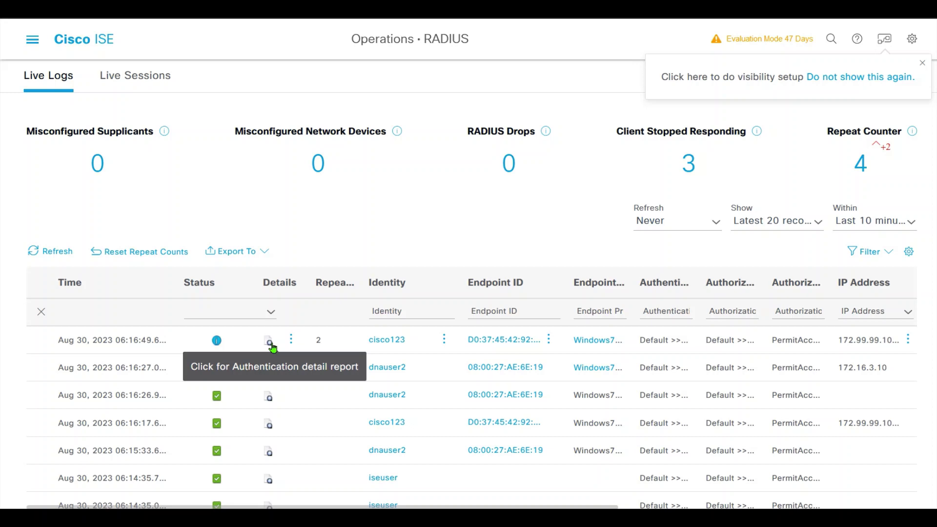
- Open the newest RADIUS live log's detail report showing 5200 Authentication succeeded with PermitAccess
click(272, 344)
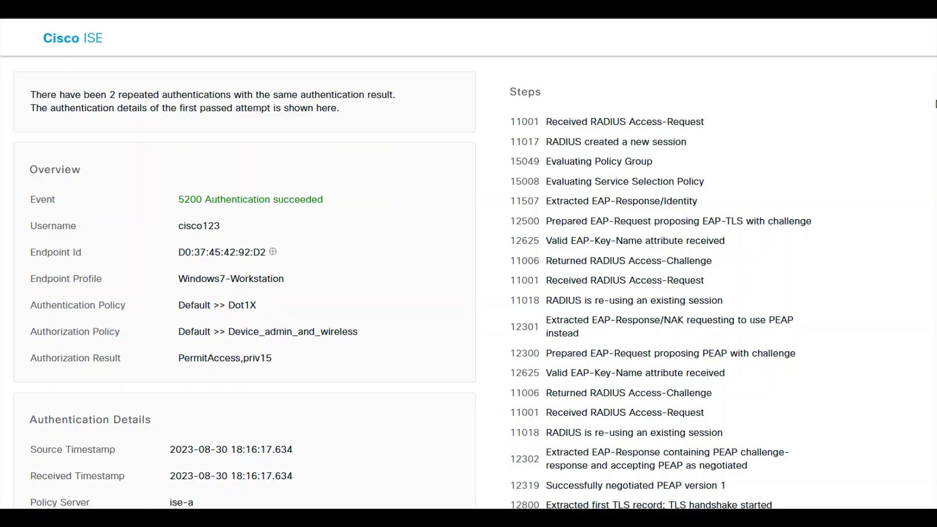
scroll(469, 283, down, 9)
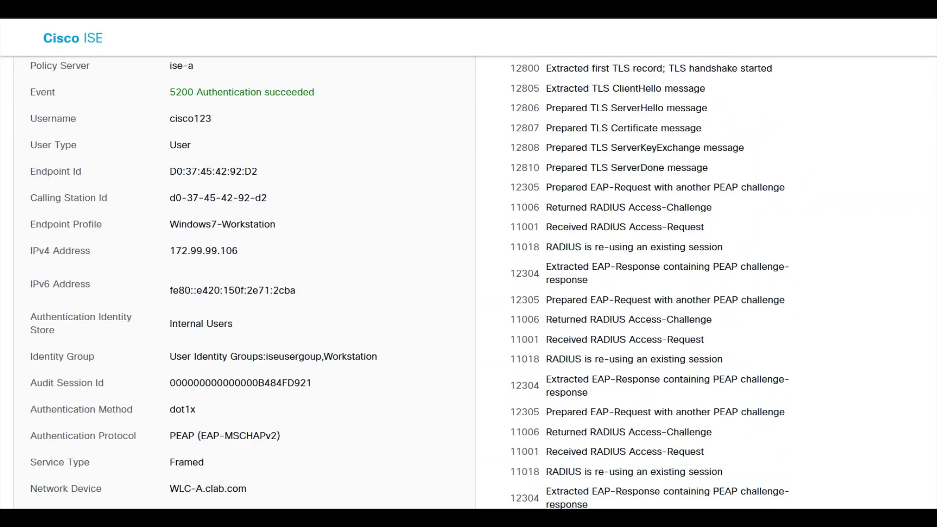